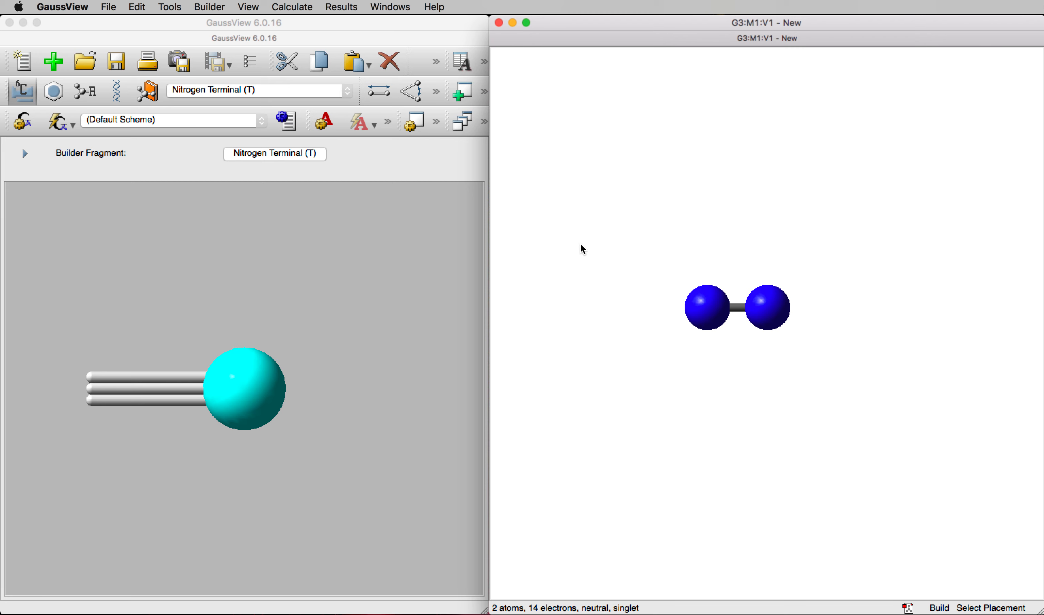
Step: Set the bond length between the two nitrogen atoms to 0.7 angstroms and accept the change
click(378, 95)
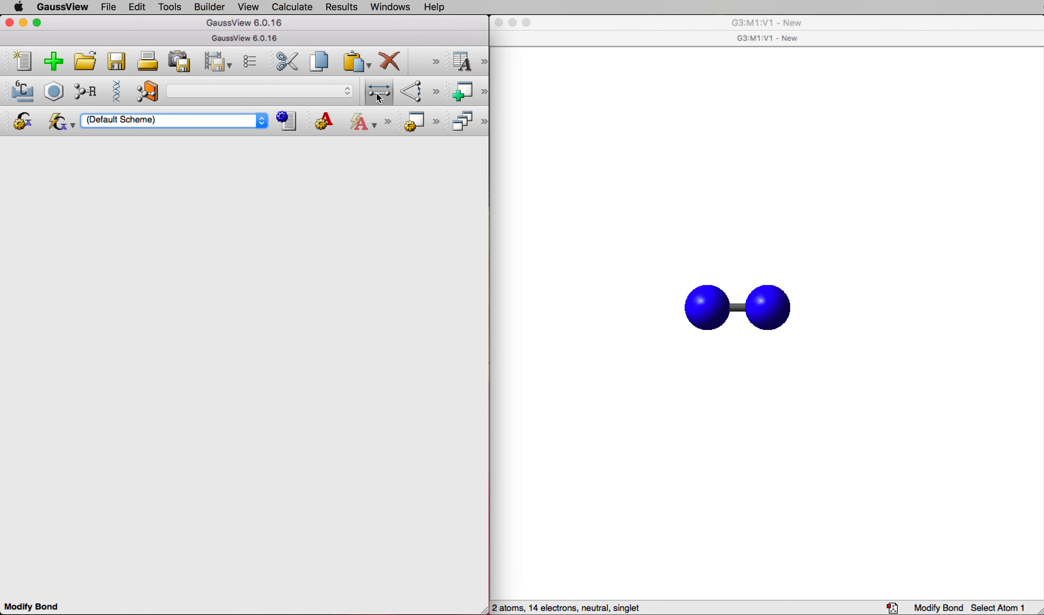
click(706, 313)
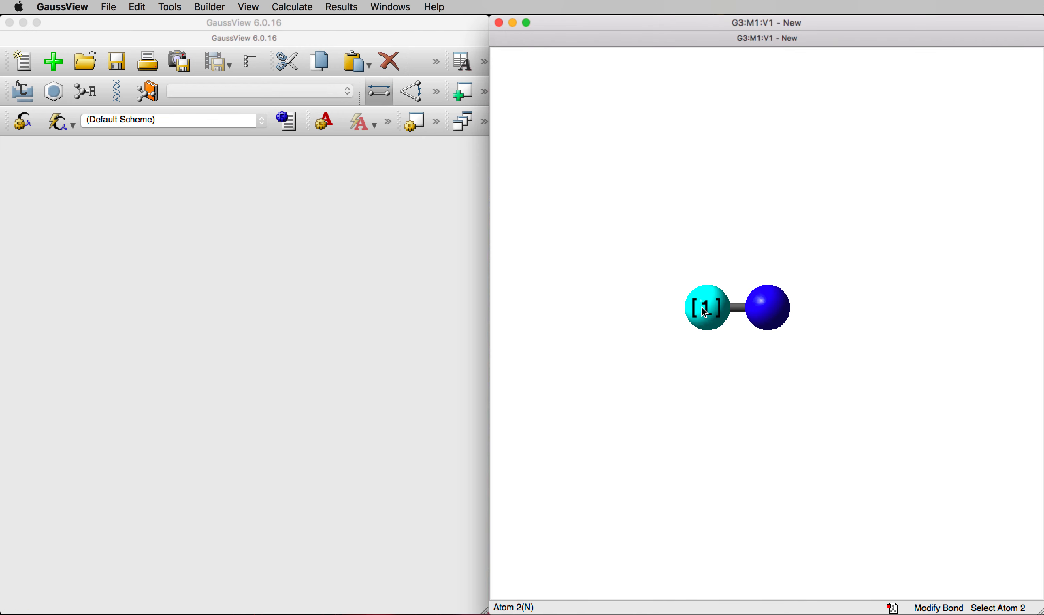
click(778, 315)
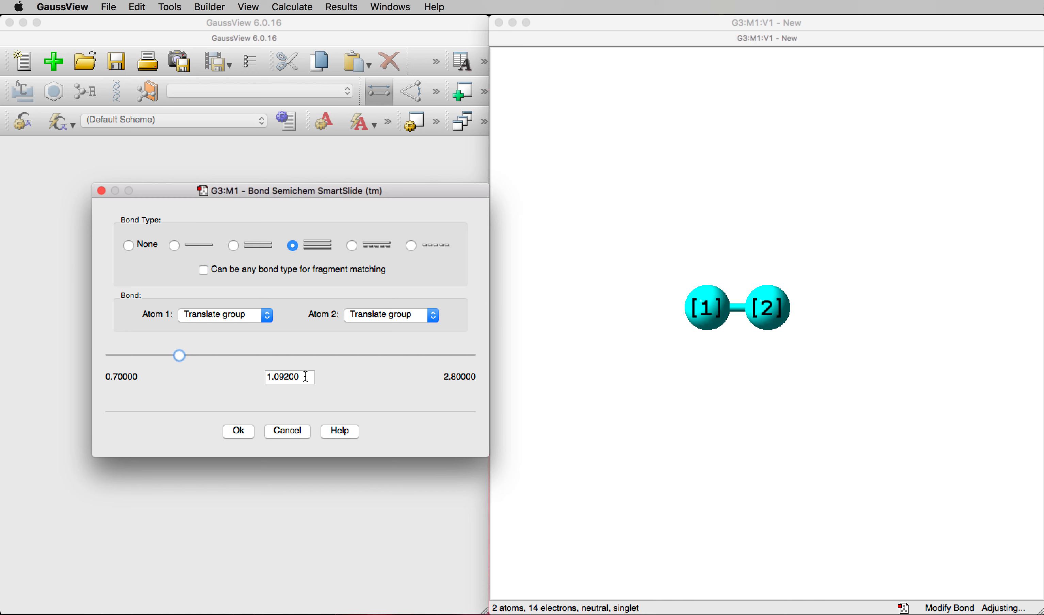
double_click(293, 376)
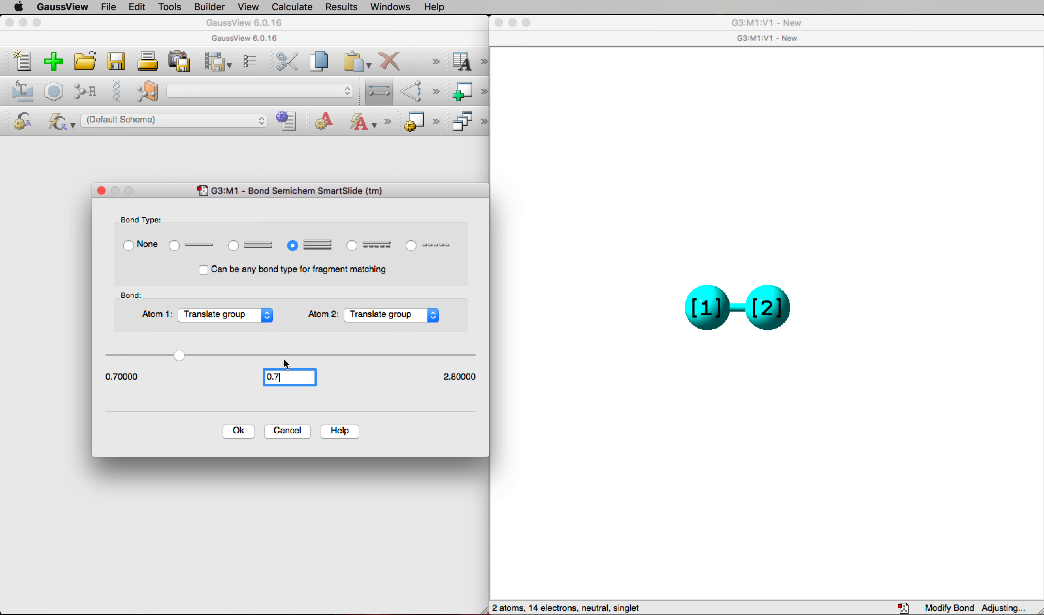
key(Return)
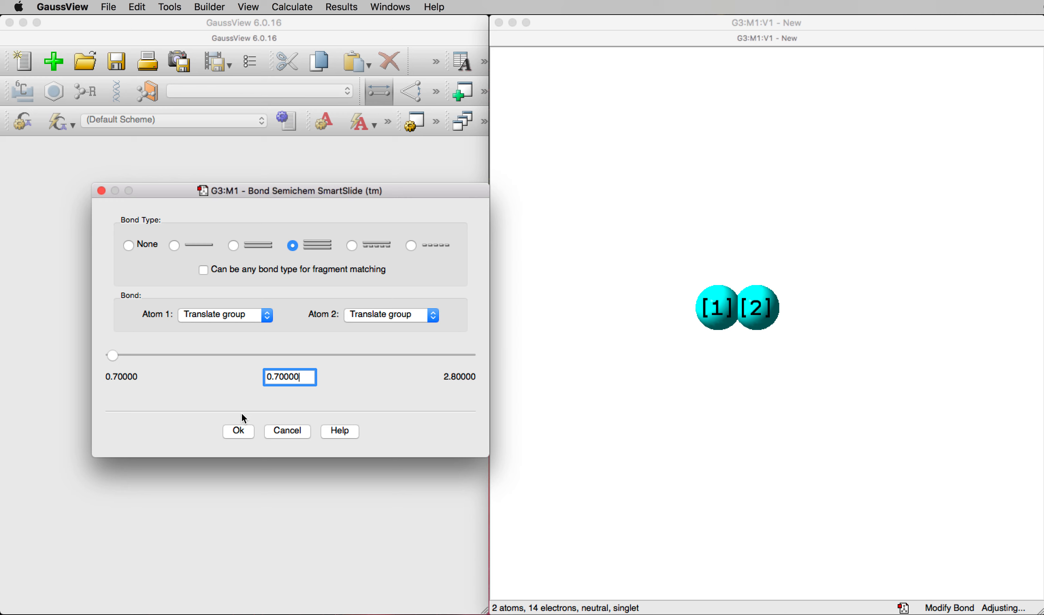
click(239, 432)
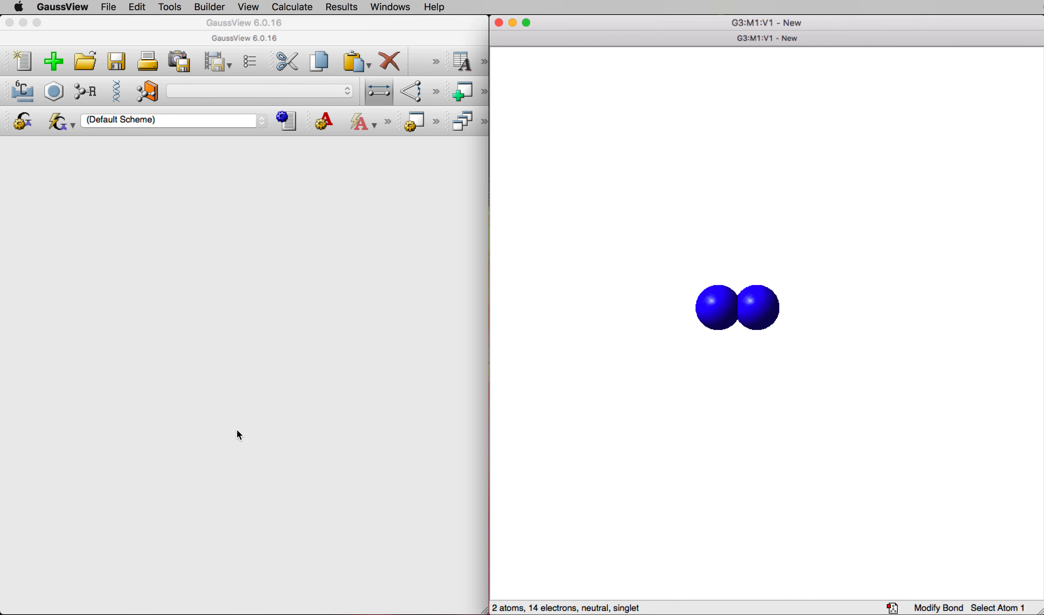
Step: Add a redundant coordinate of type Bond between the two nitrogen atoms
click(177, 7)
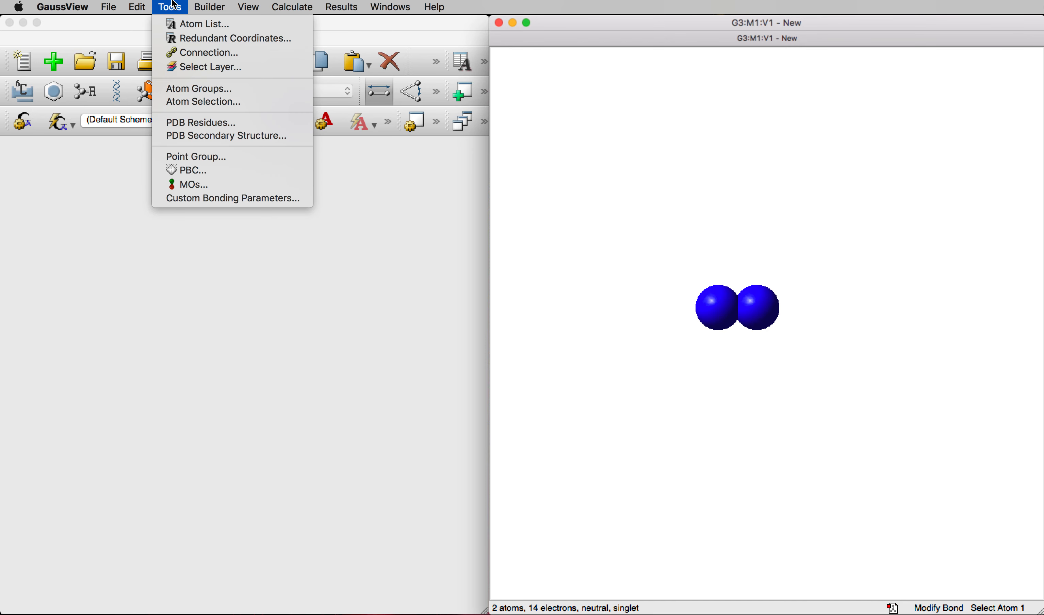
click(205, 41)
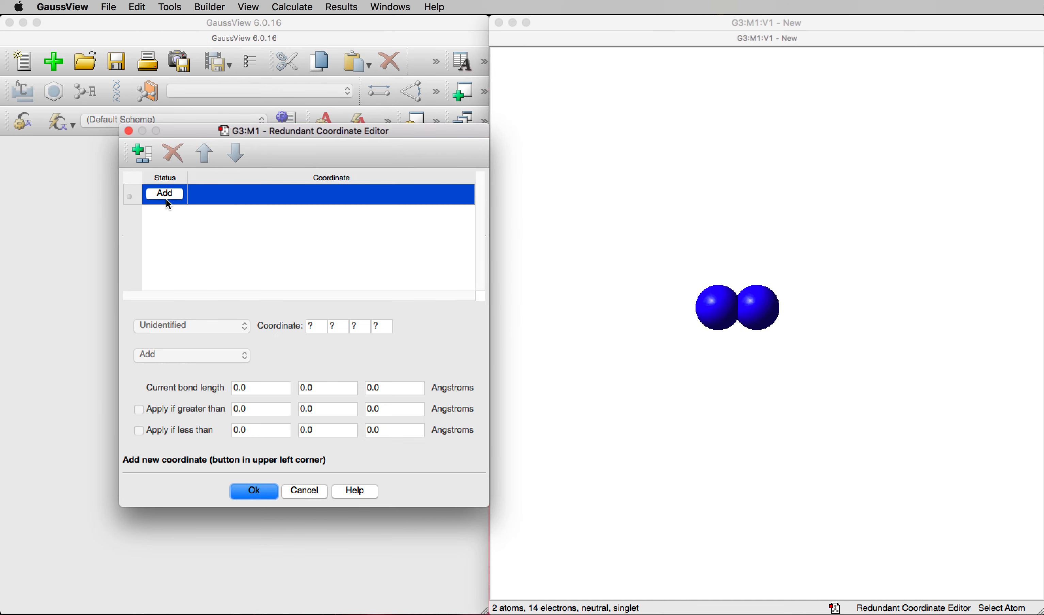
click(165, 194)
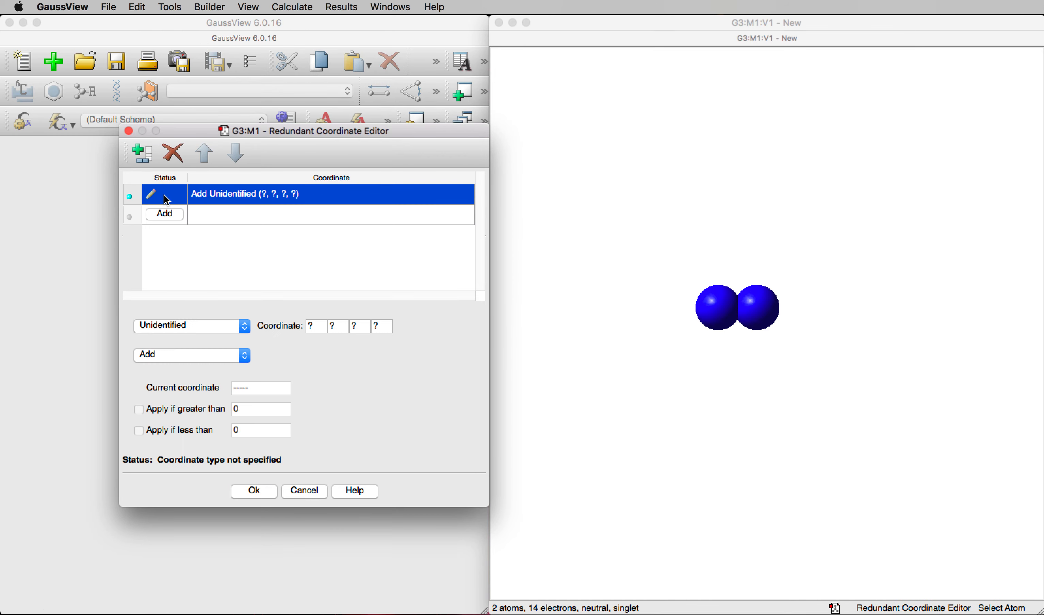
click(716, 316)
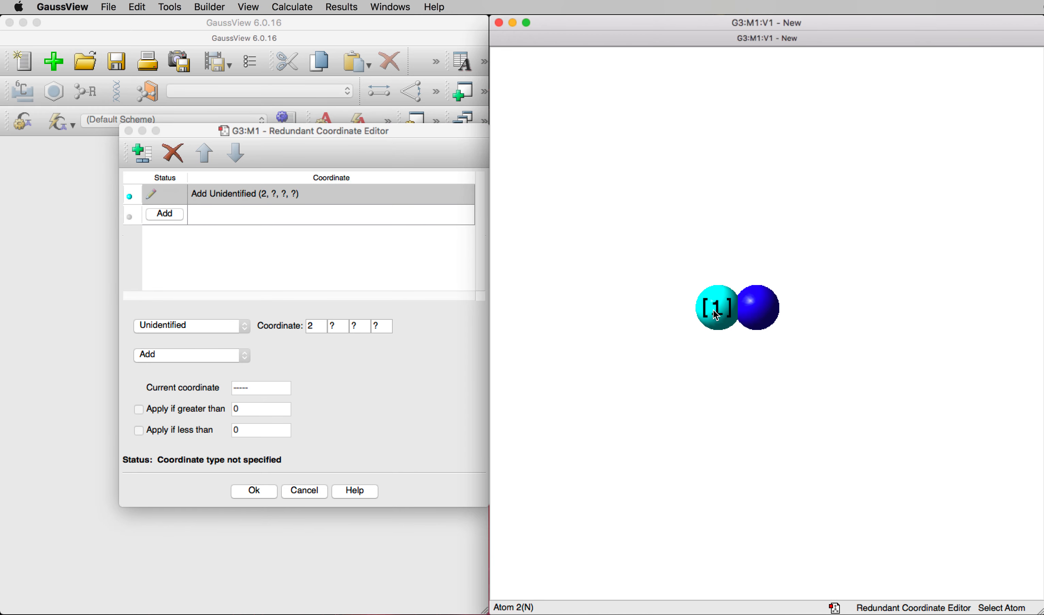
click(765, 315)
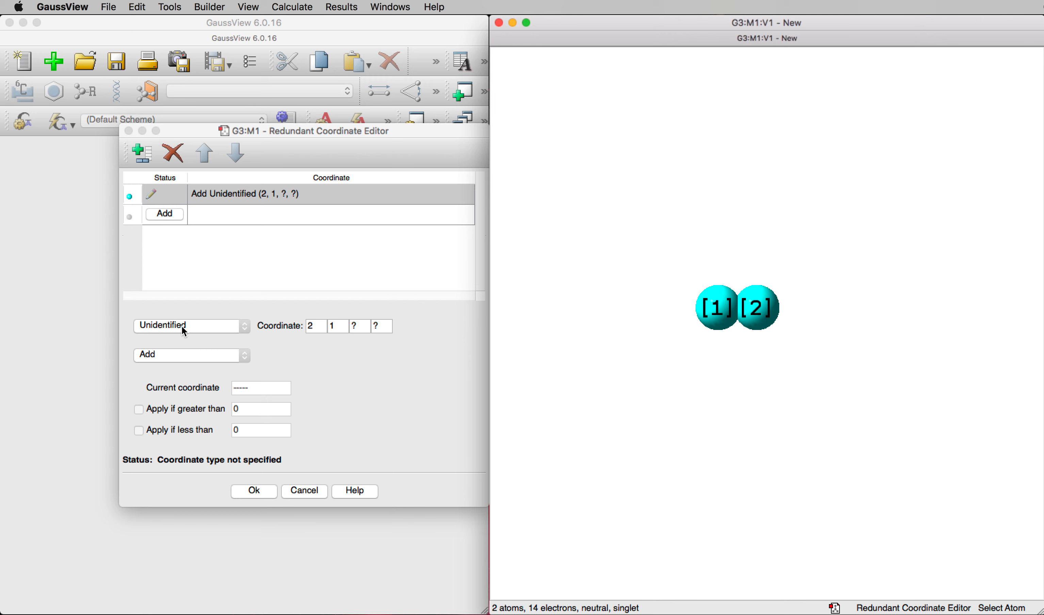
click(195, 327)
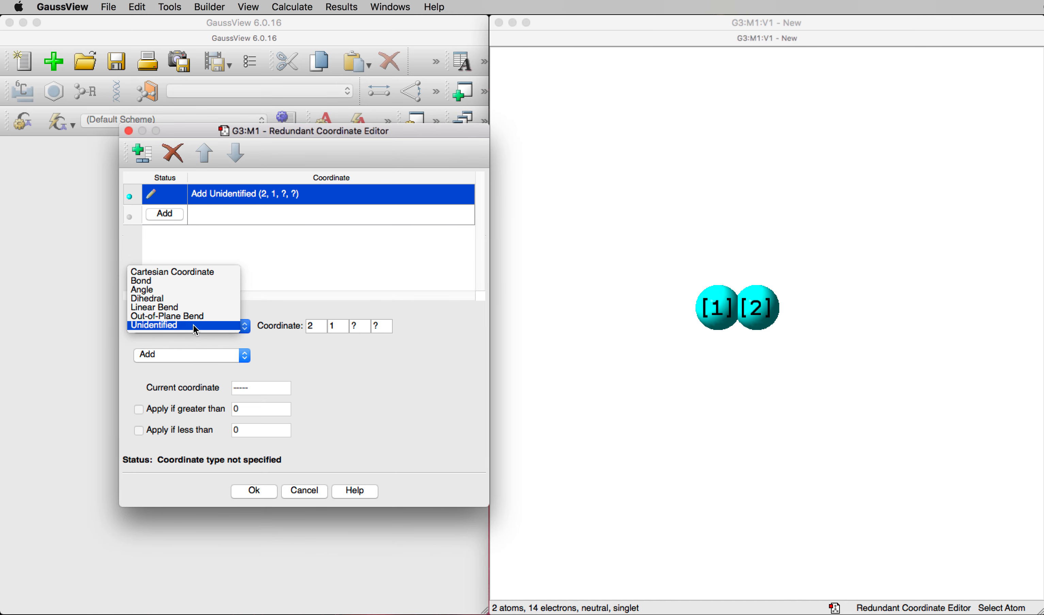
click(168, 282)
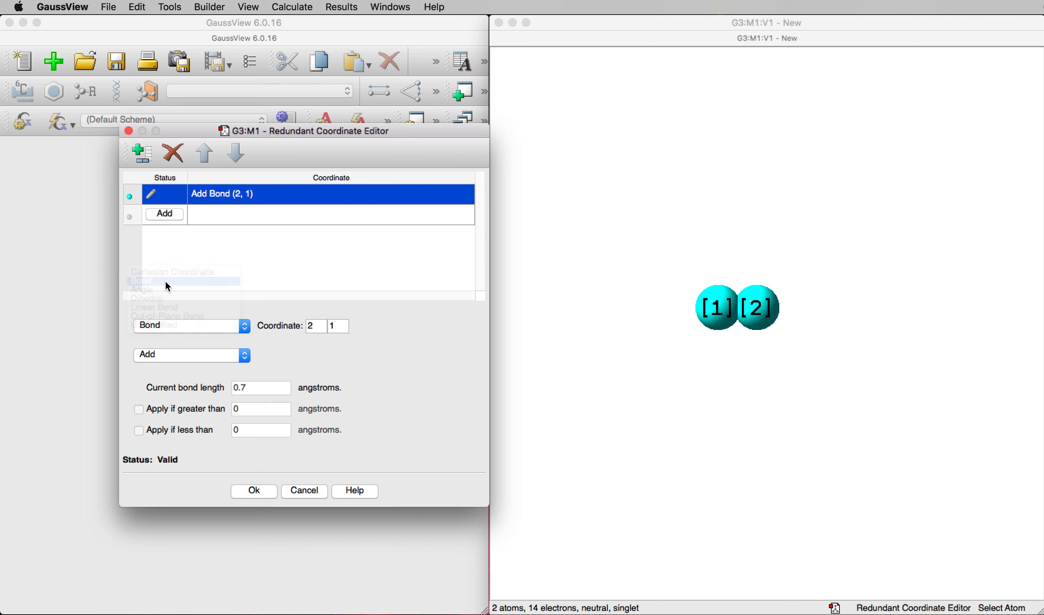
Step: Make the N–N bond a scan coordinate with 20 steps of size 0.1 angstroms and accept the redundant coordinate
click(194, 355)
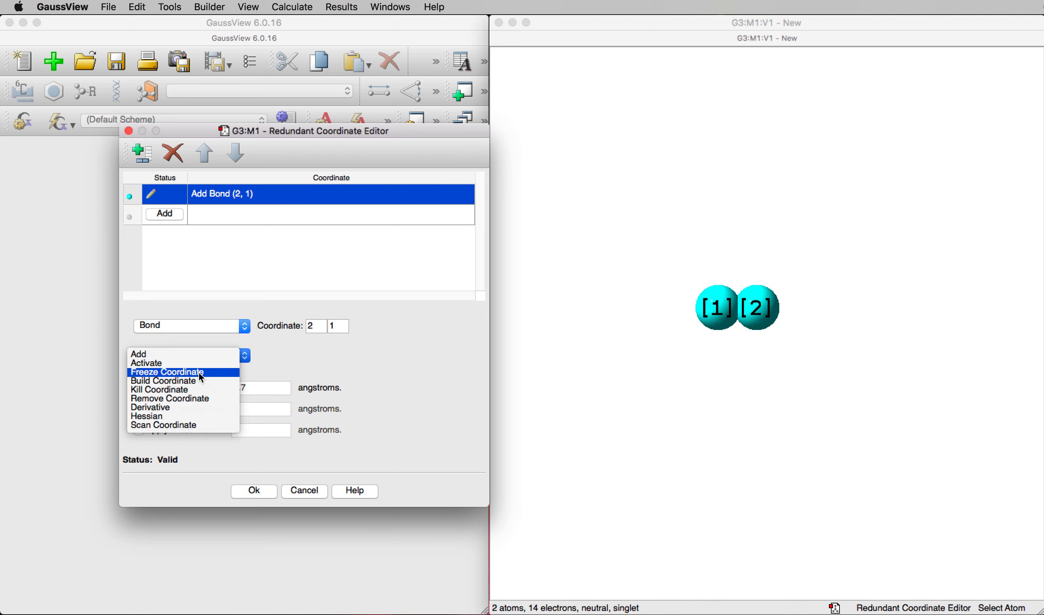
click(203, 426)
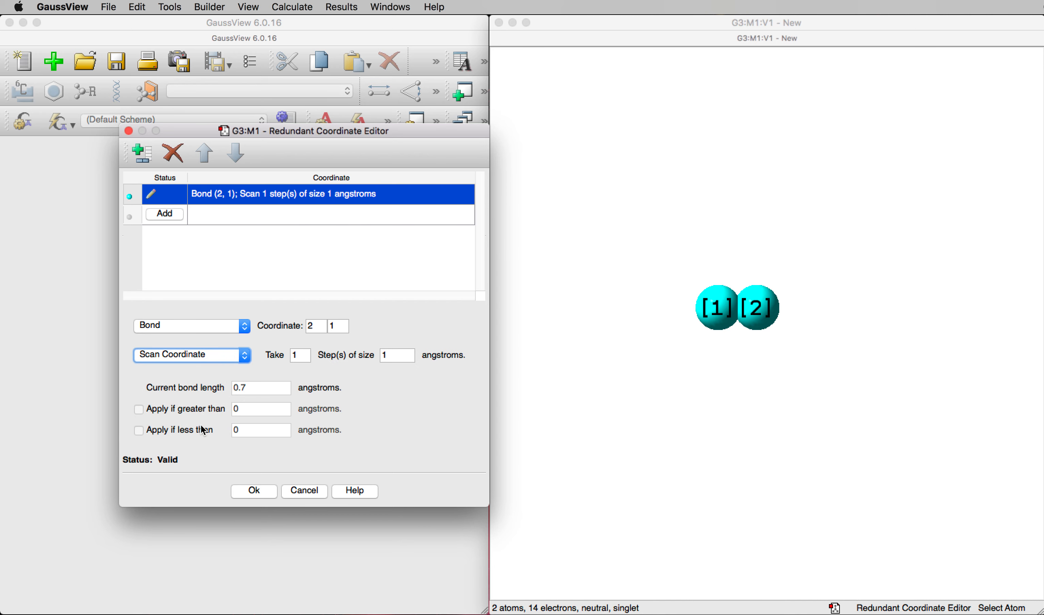
click(305, 355)
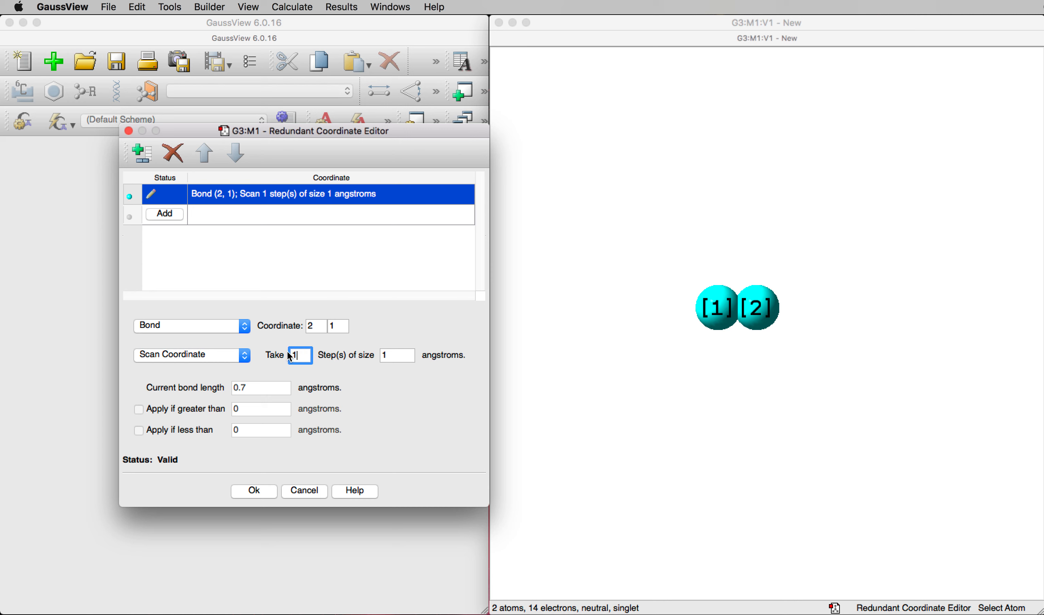
key(BackSpace)
click(376, 354)
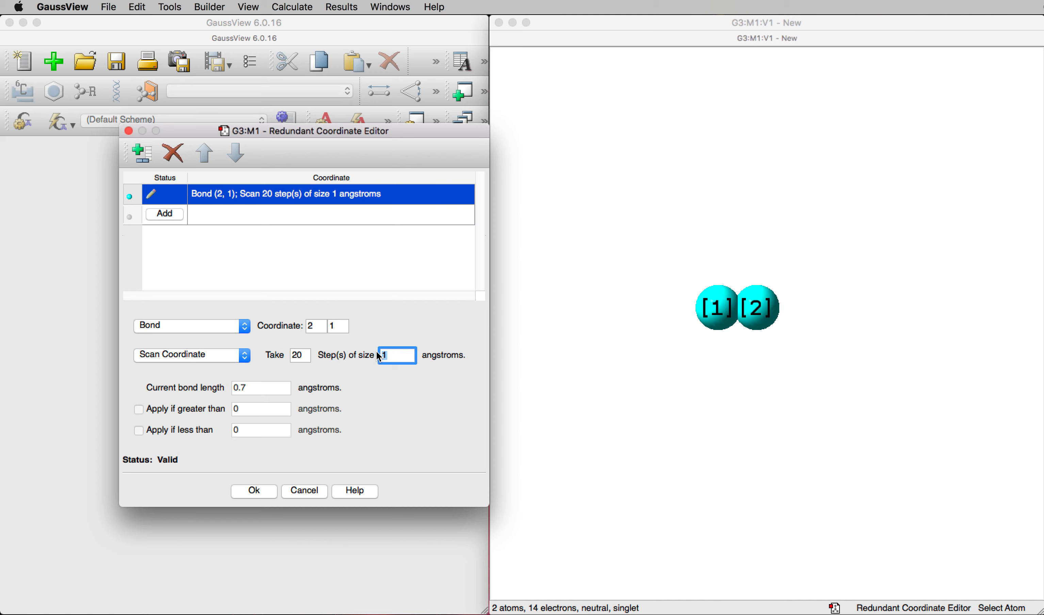
text(0.1)
click(310, 355)
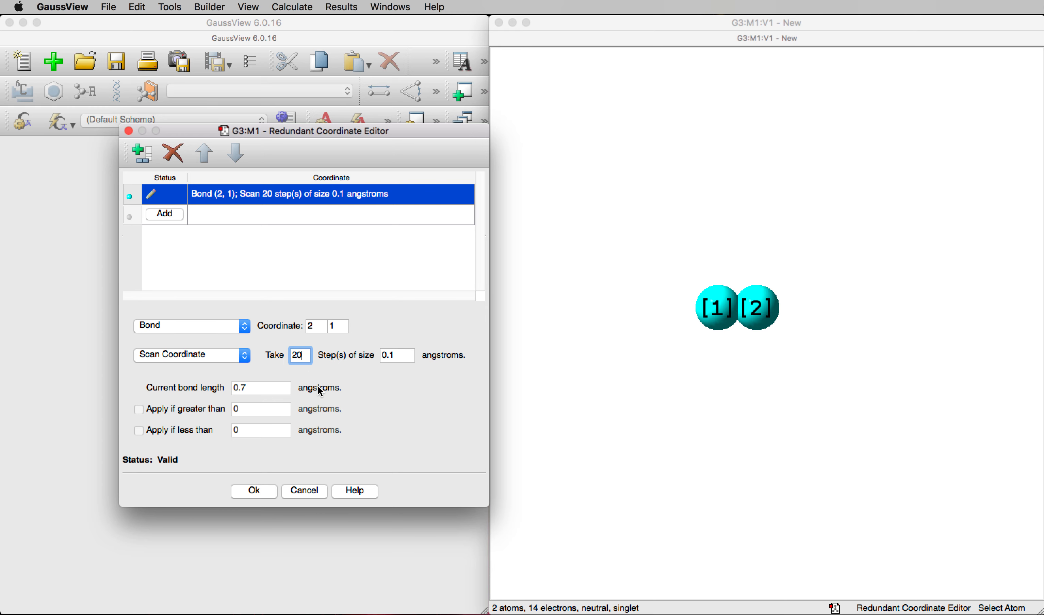
click(253, 489)
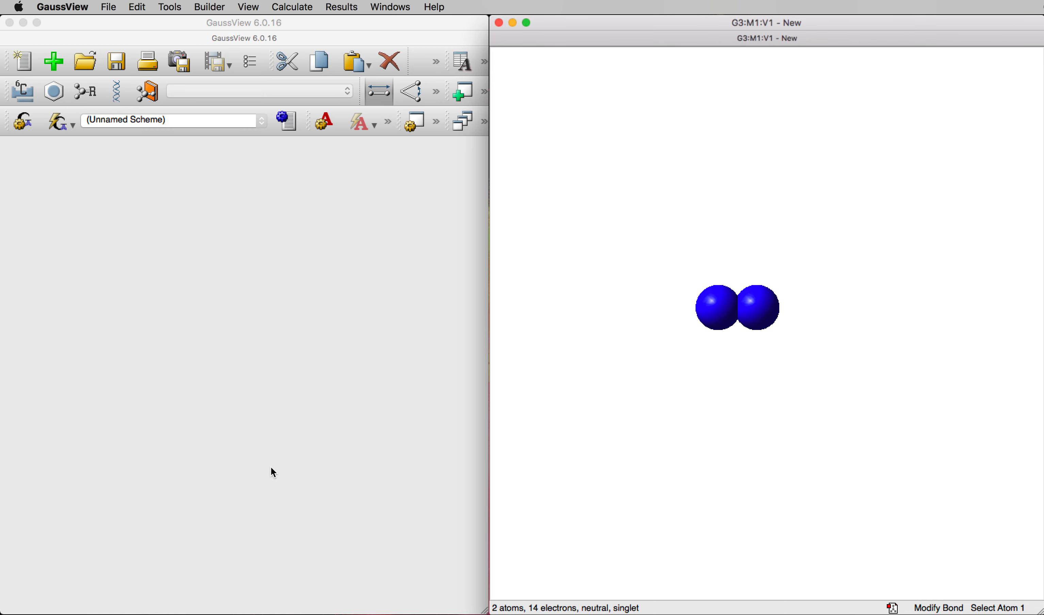
Step: Set the Gaussian calculation's method to DFT and its basis set to 6-31G with d polarization functions
click(296, 7)
click(313, 27)
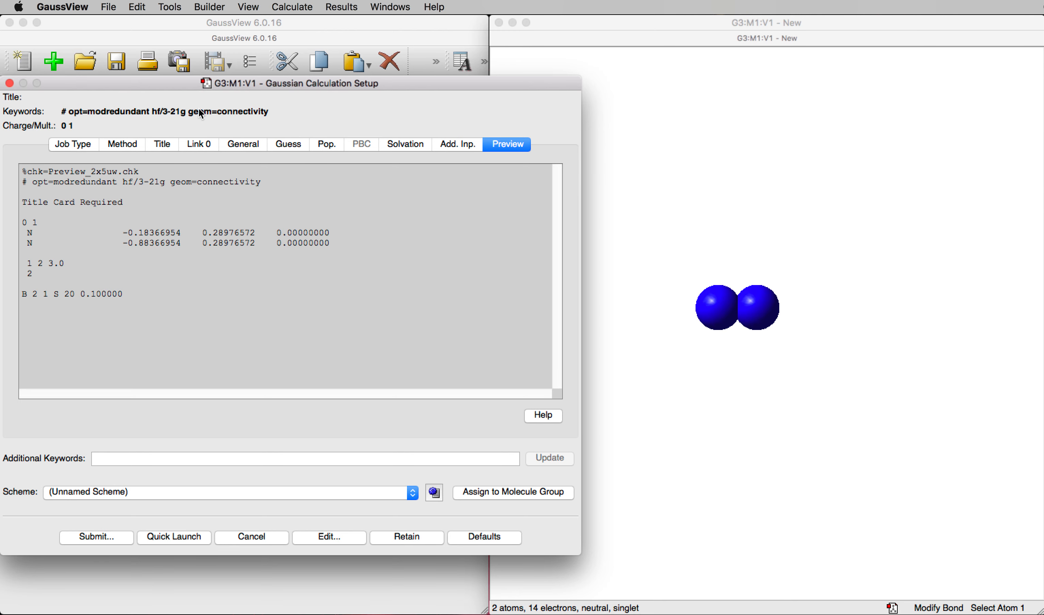
click(74, 143)
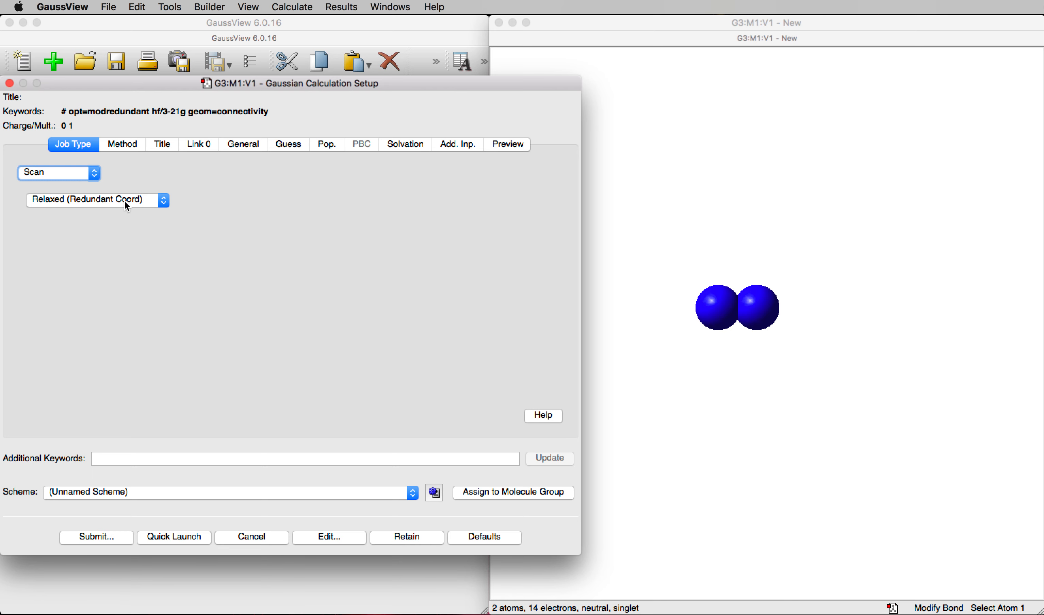
click(127, 146)
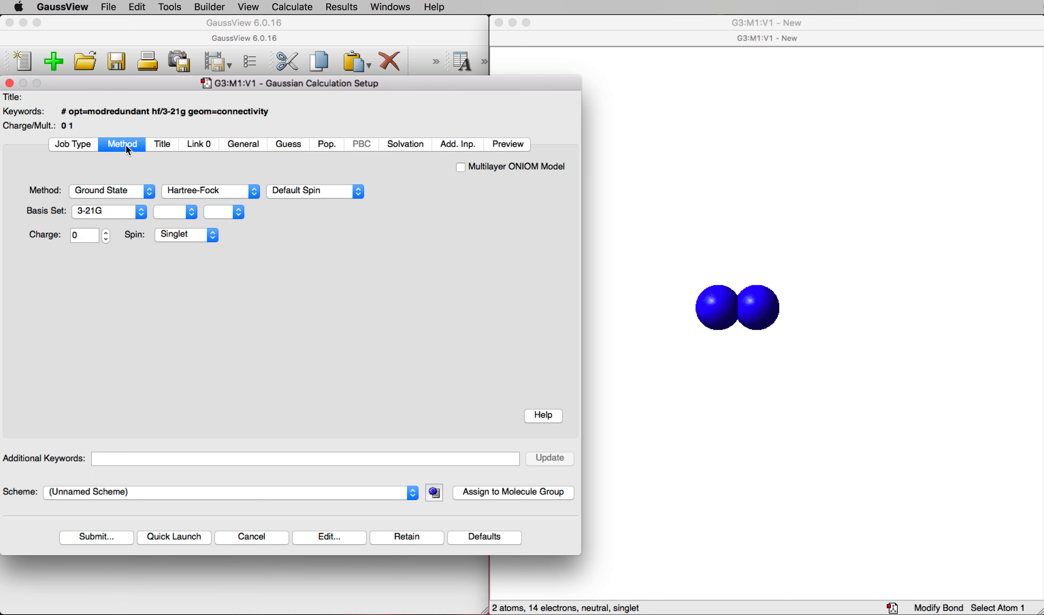
click(218, 192)
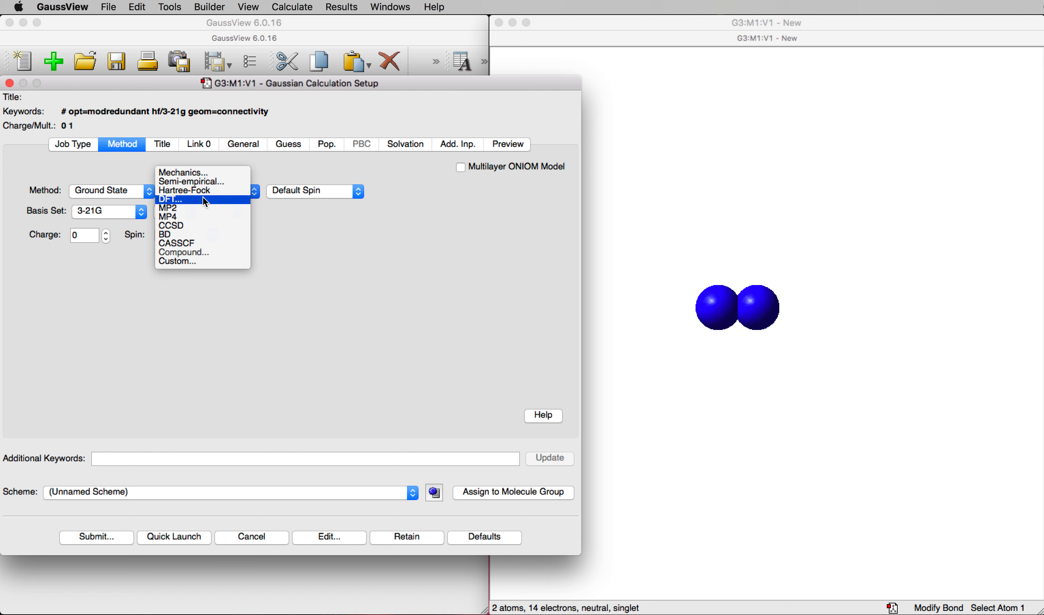
click(206, 200)
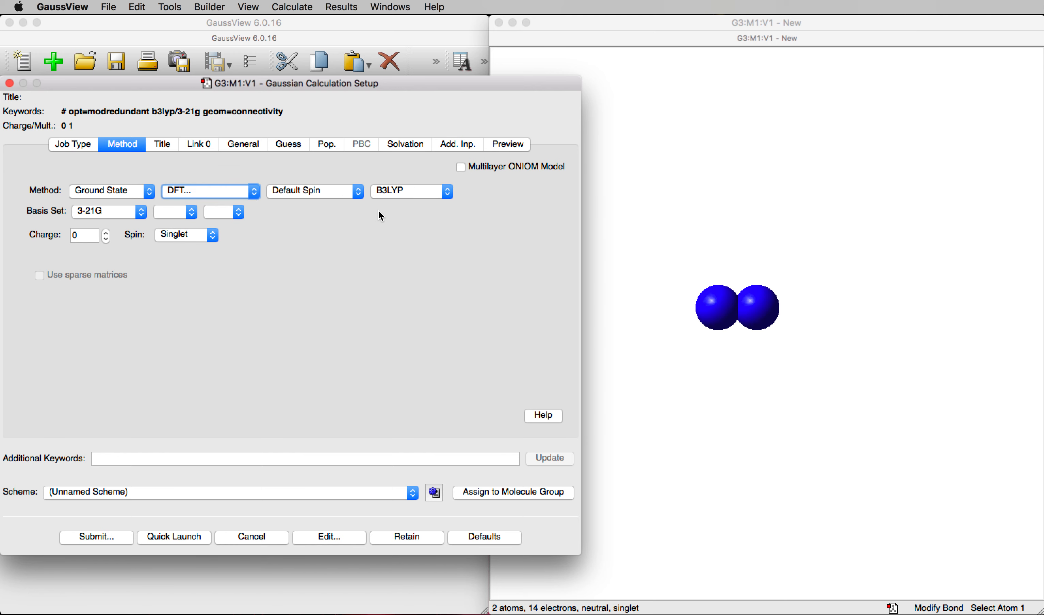
click(127, 211)
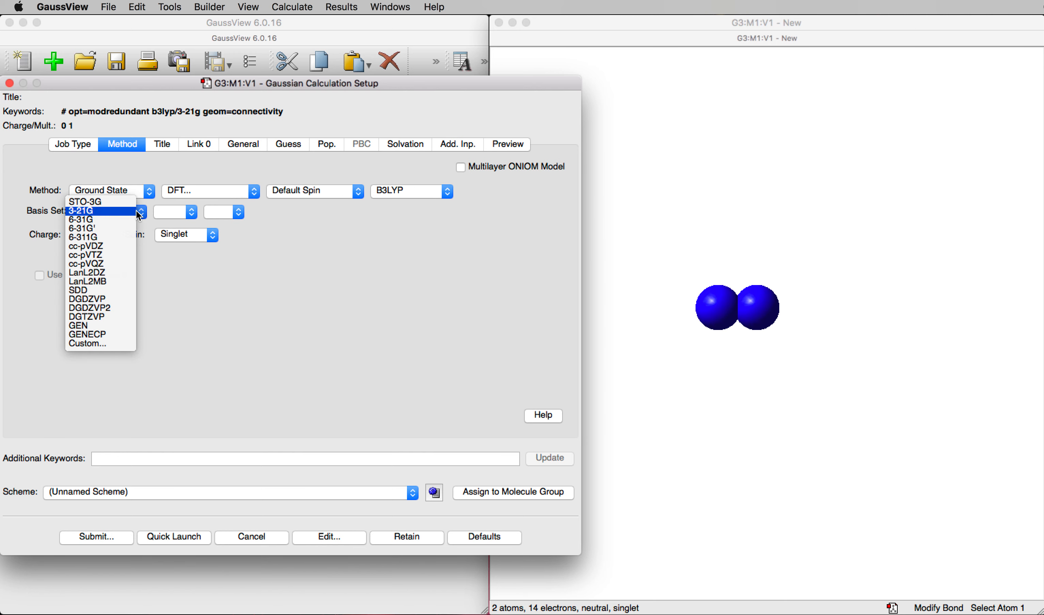
click(125, 220)
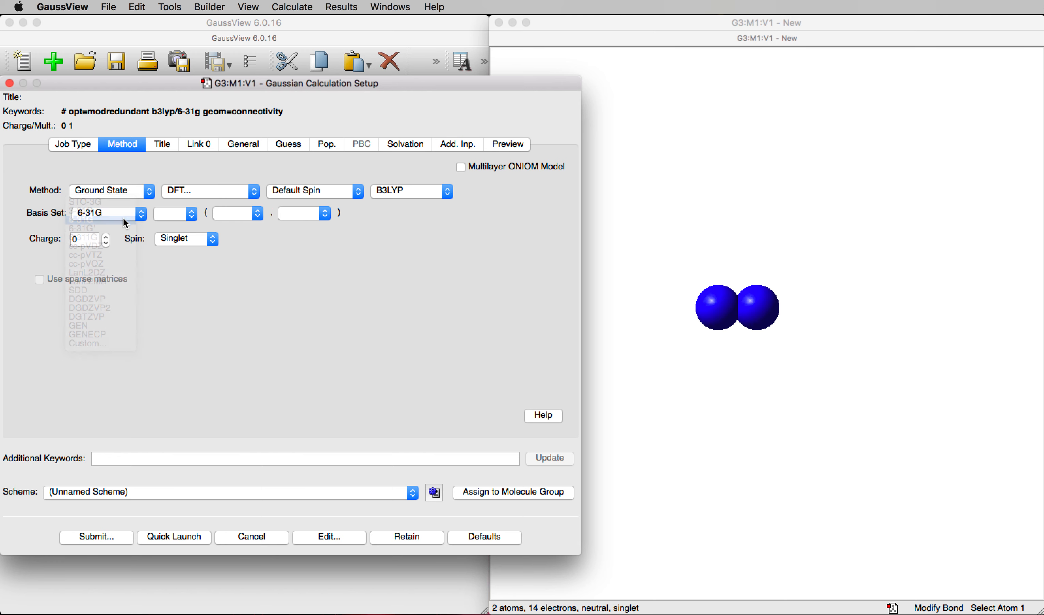
click(224, 213)
click(235, 223)
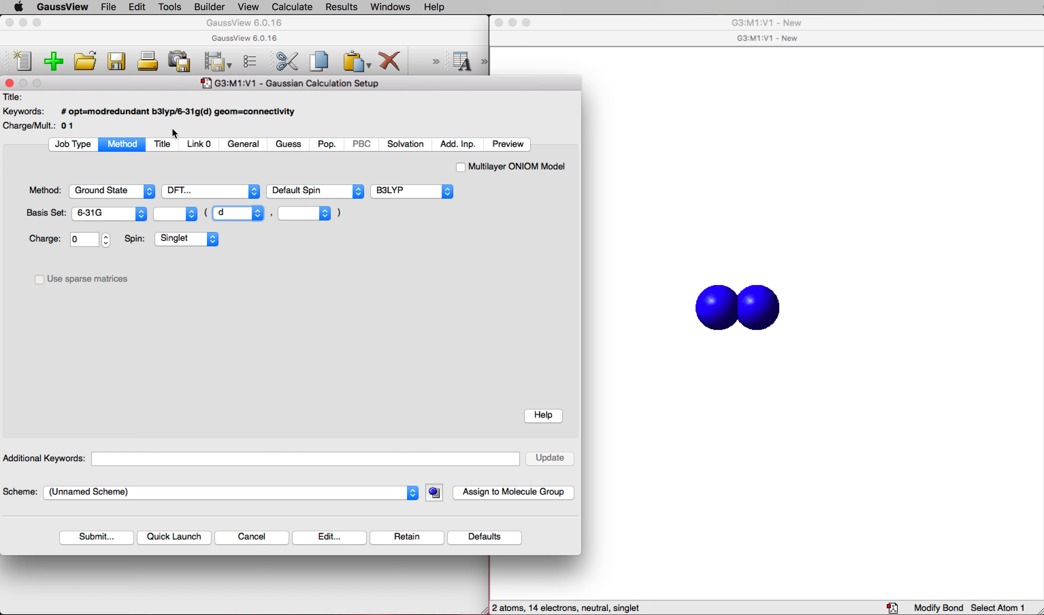
Step: Enter "N2 PES scan" as the job title of the Gaussian calculation
click(163, 144)
click(121, 196)
text(N2)
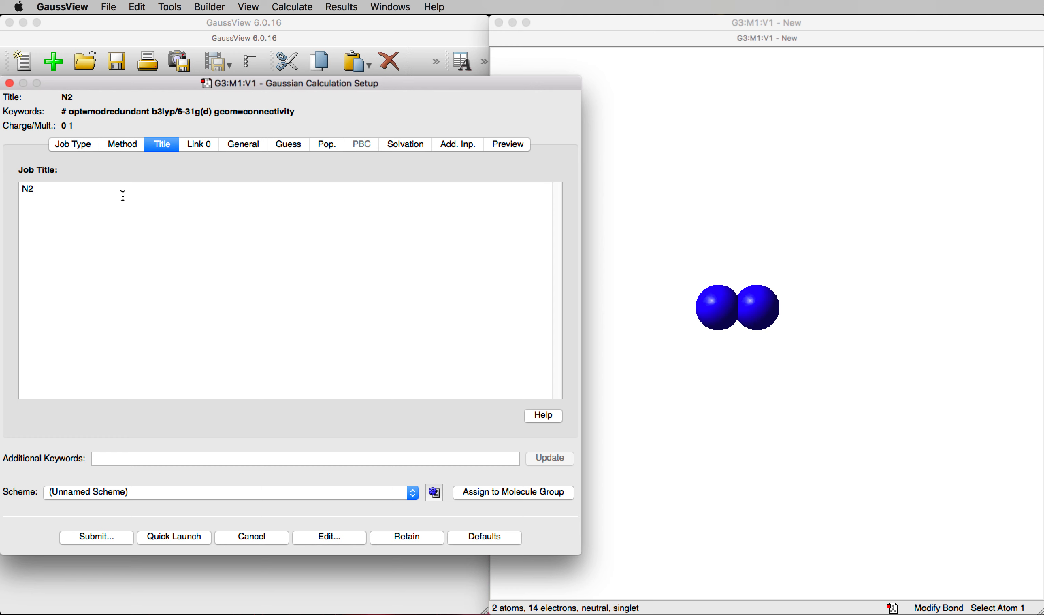
text( PES scan)
Step: Check the title, charge and multiplicity, coordinates, connectivity and scan line in the input preview, and retain the calculation setup
click(508, 145)
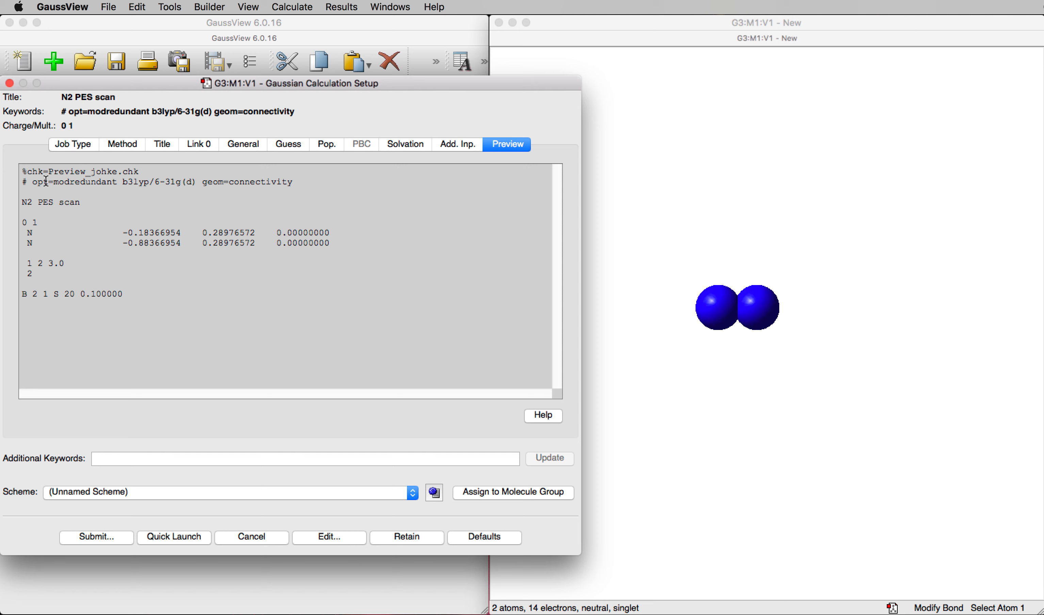
drag(23, 202, 82, 202)
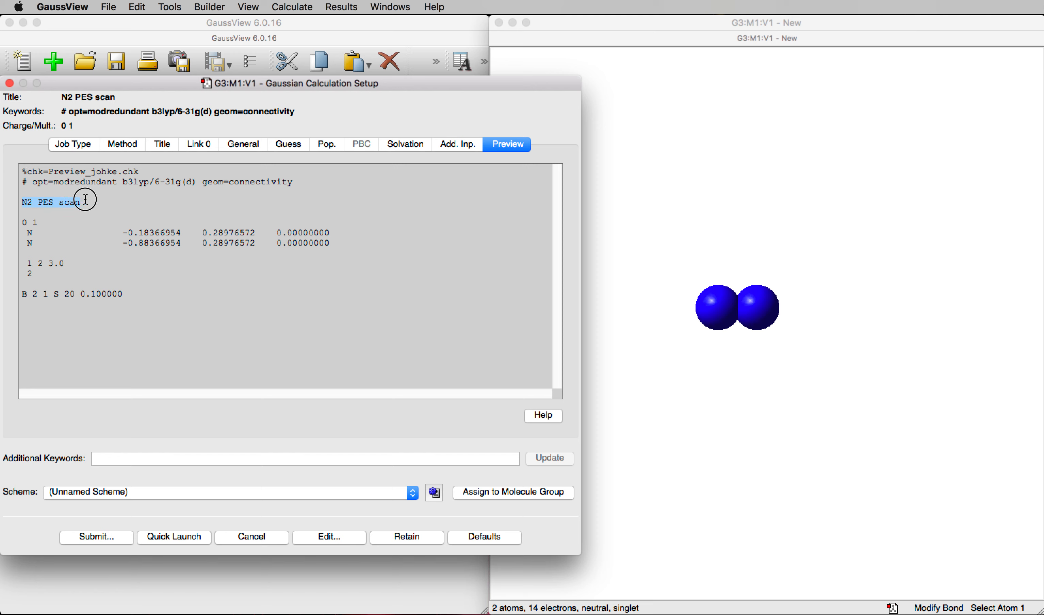
drag(24, 222, 44, 221)
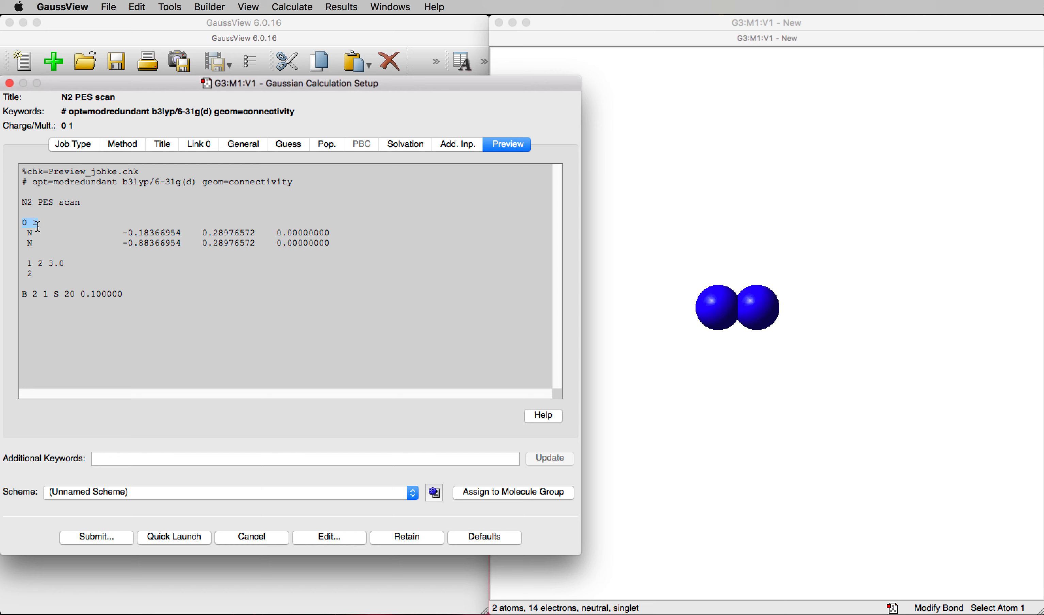
drag(24, 231, 344, 242)
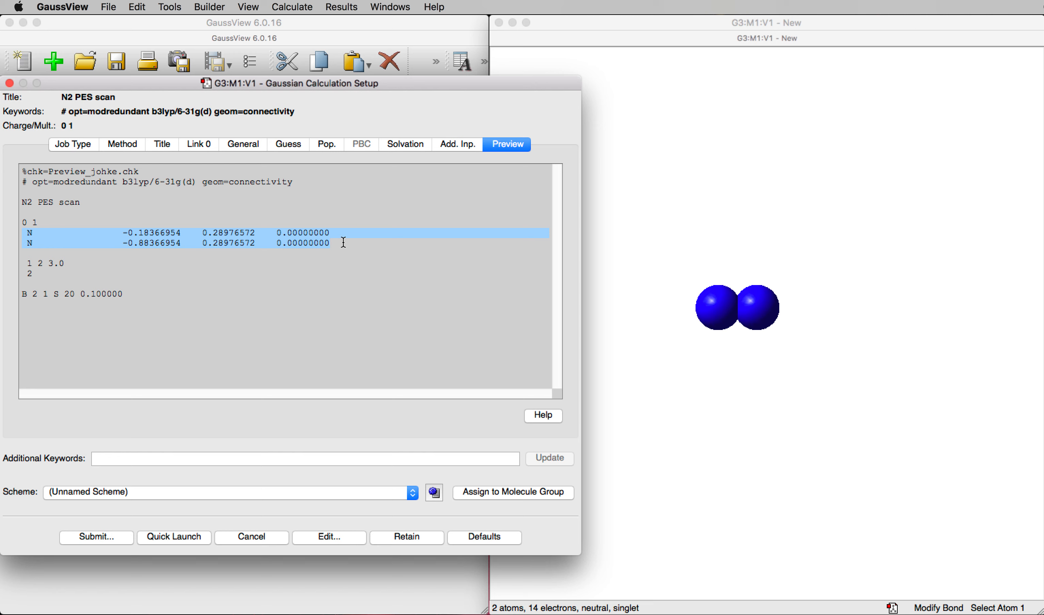
drag(20, 263, 84, 275)
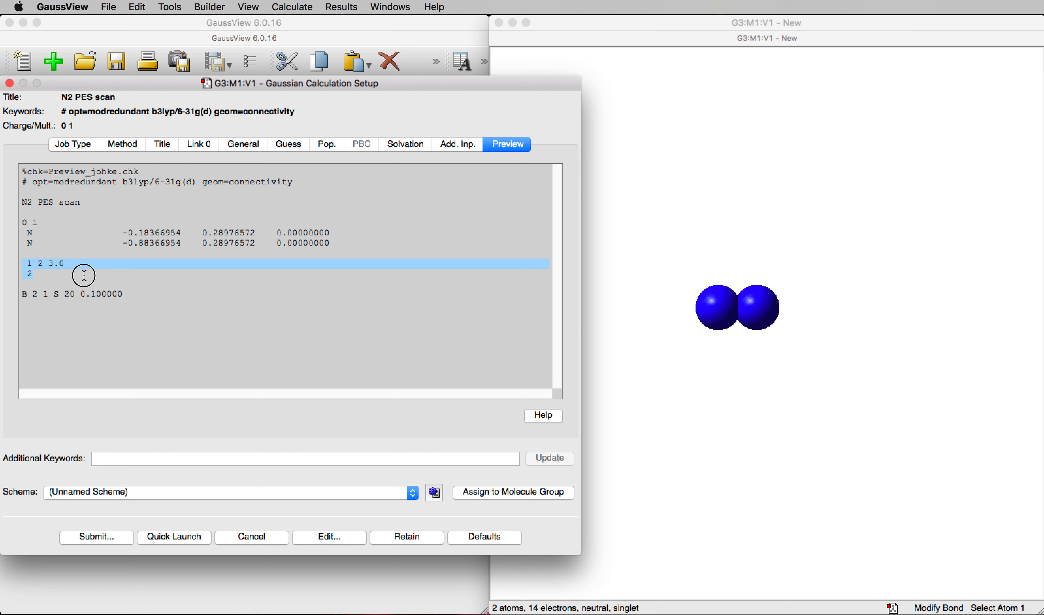
drag(85, 276, 84, 276)
drag(22, 295, 130, 290)
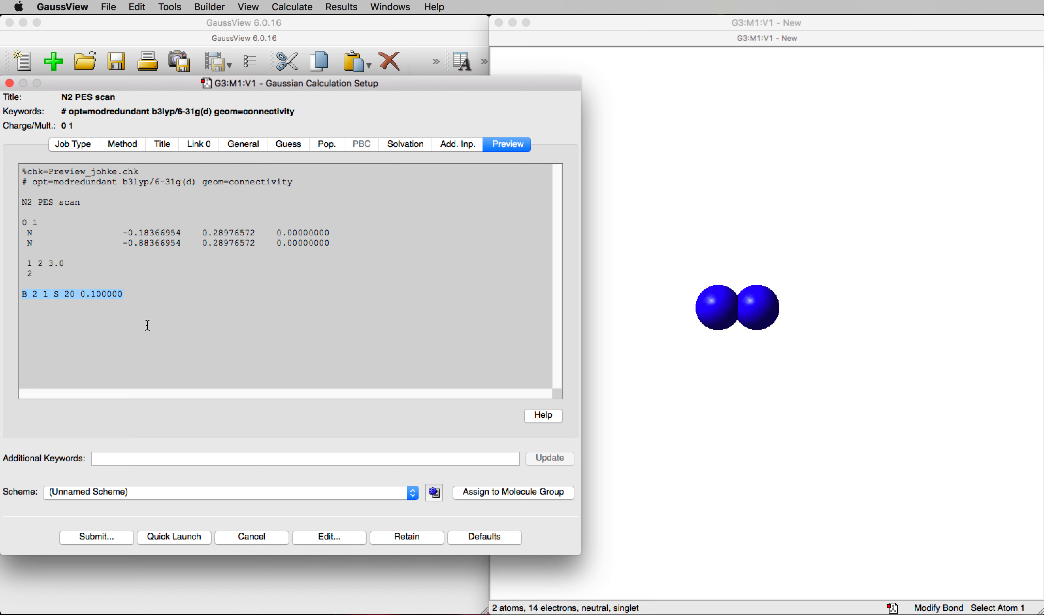
click(406, 540)
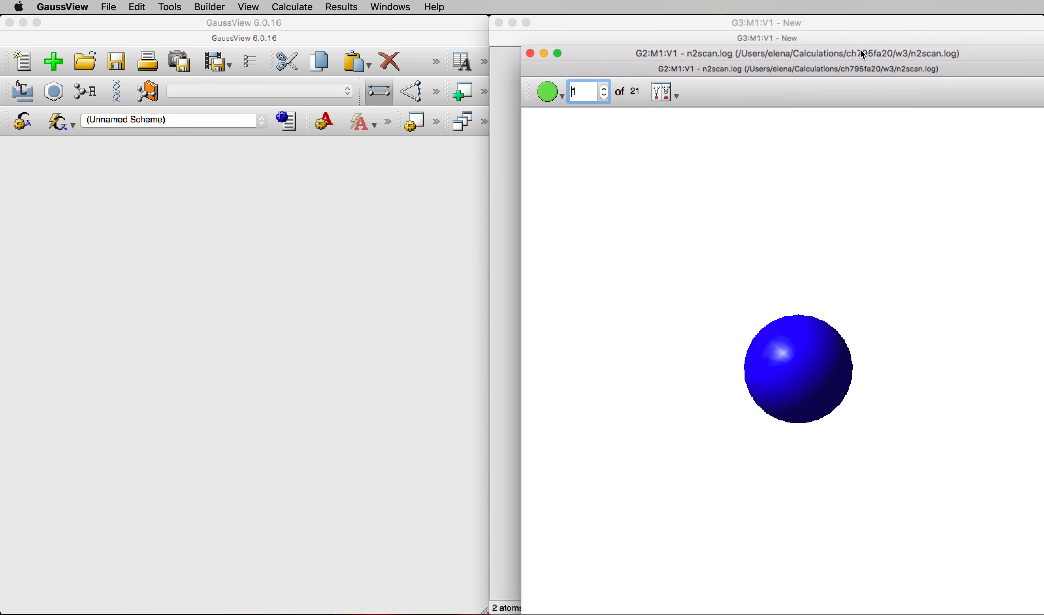
Step: Rotate the N2 molecule in n2scan.log to a side-on view and step through the scan geometries to structure 13
drag(864, 55, 812, 26)
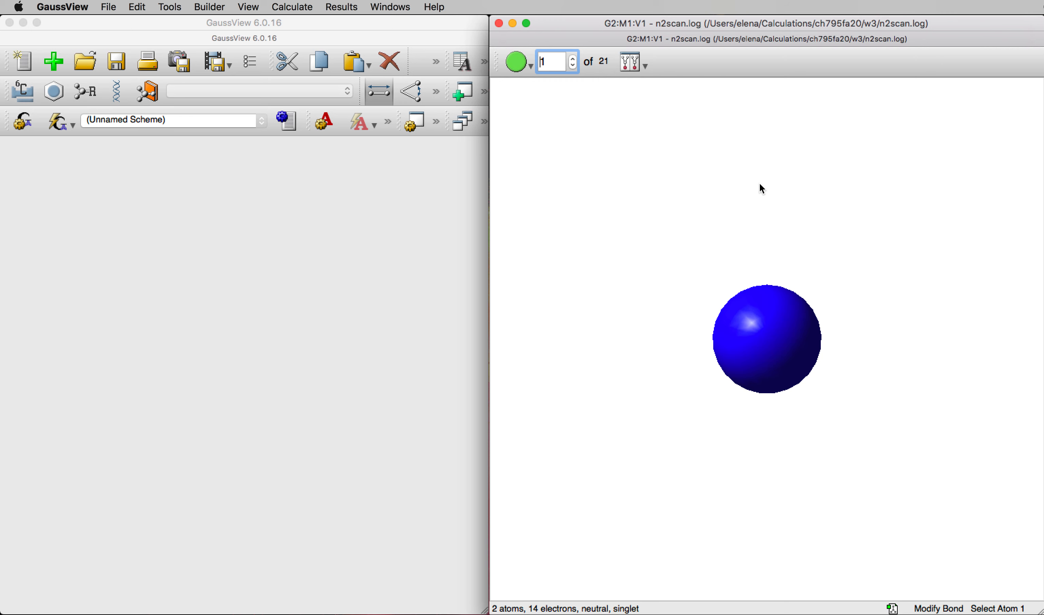
drag(841, 289, 762, 294)
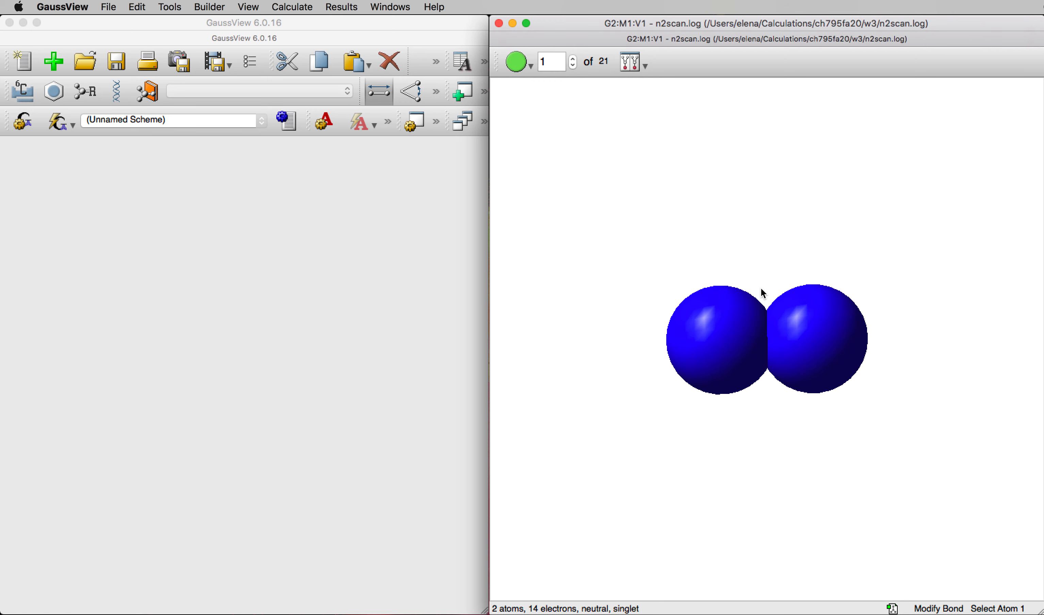
click(574, 60)
click(574, 60)
click(574, 60)
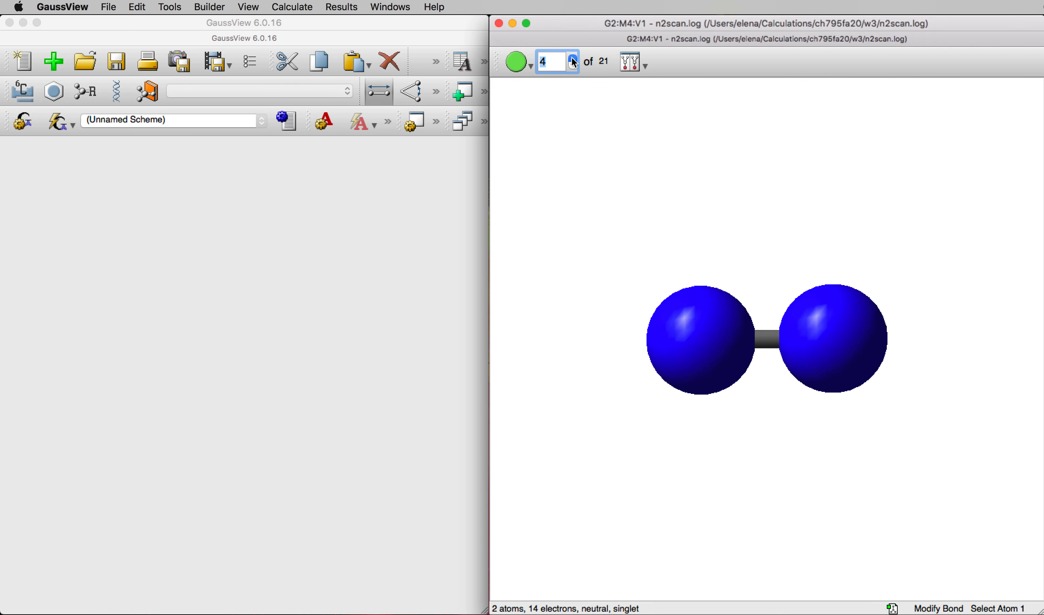
click(574, 60)
click(574, 60)
click(574, 60)
click(574, 60)
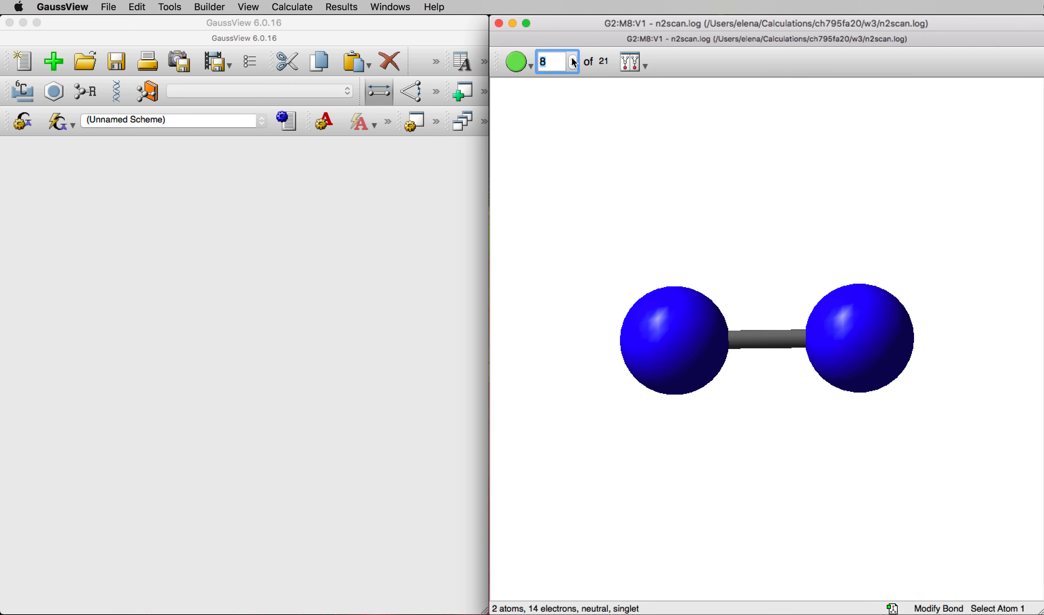
click(574, 60)
click(574, 60)
click(574, 60)
click(574, 60)
click(574, 60)
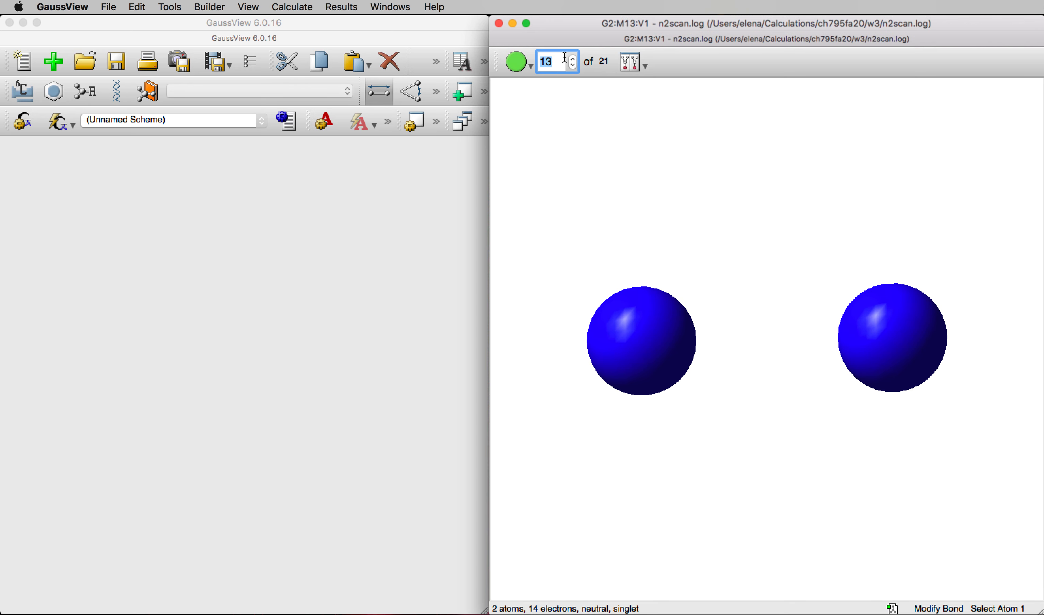
Step: Play the animation of the scan geometries and stop it
click(520, 66)
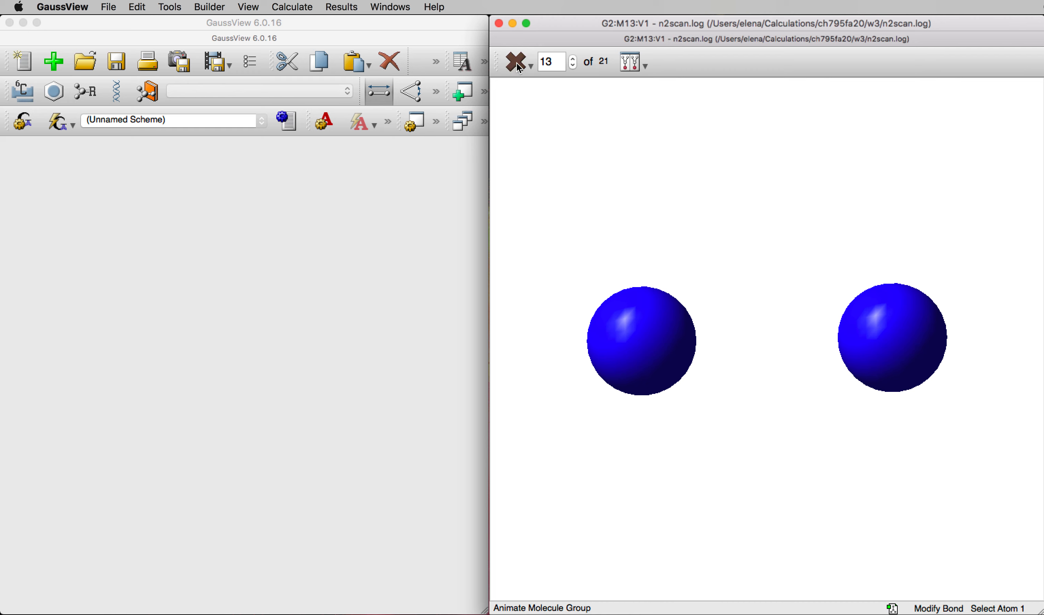
click(520, 66)
click(520, 65)
click(520, 64)
Step: Open the scan plots for n2scan.log in an enlarged window and show only the total energy plot
right_click(560, 154)
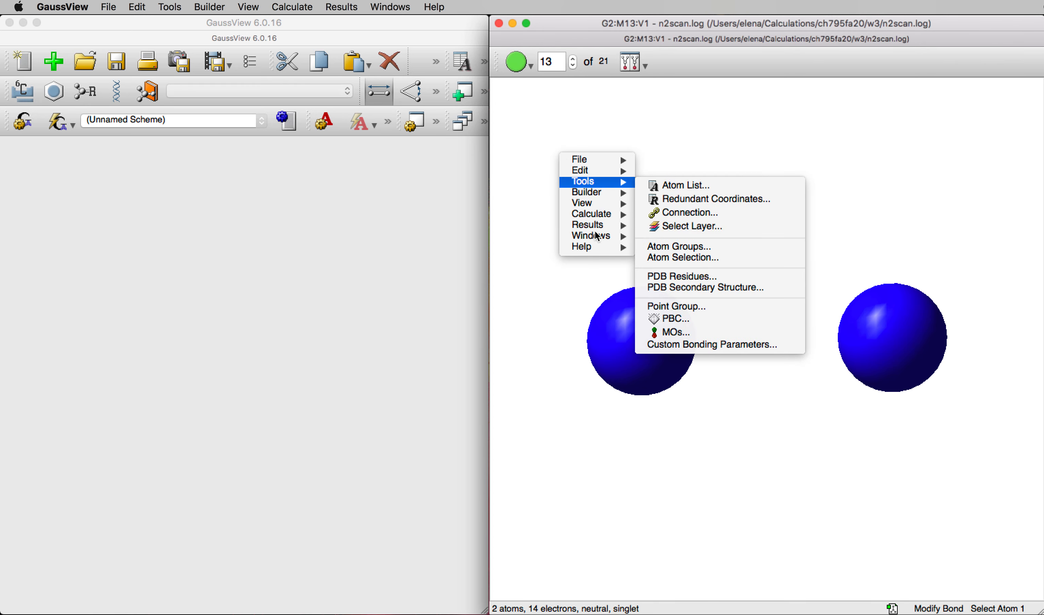
mouse_move(587, 223)
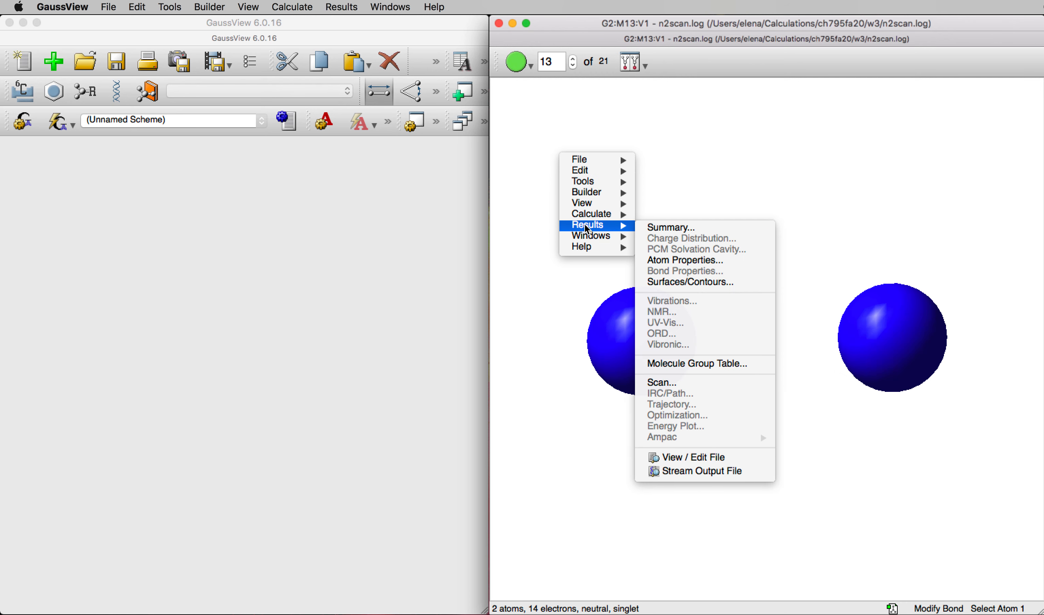
click(669, 383)
drag(372, 223, 417, 115)
drag(526, 314, 607, 540)
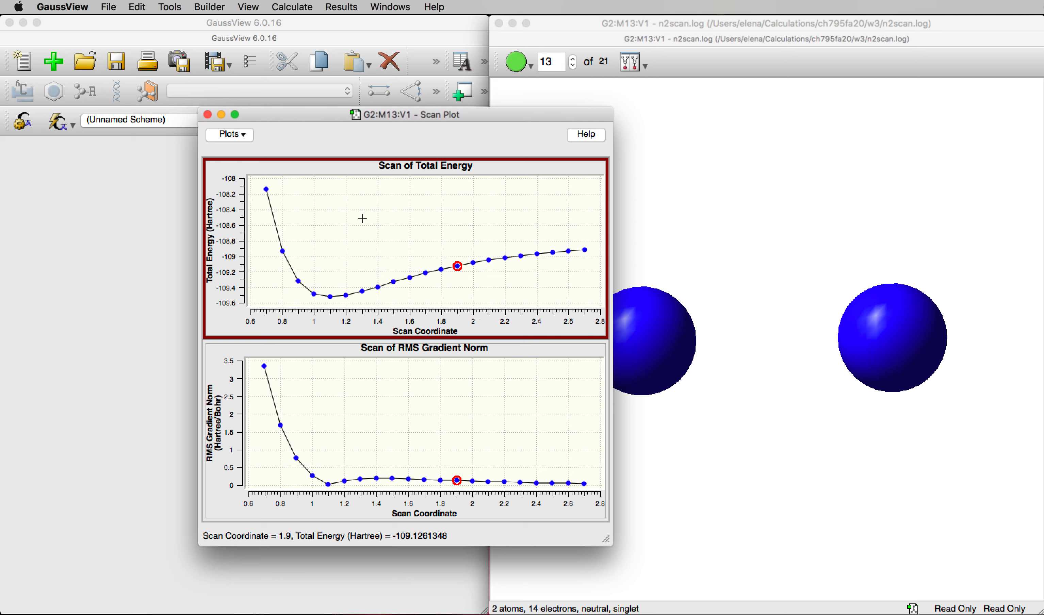
right_click(310, 188)
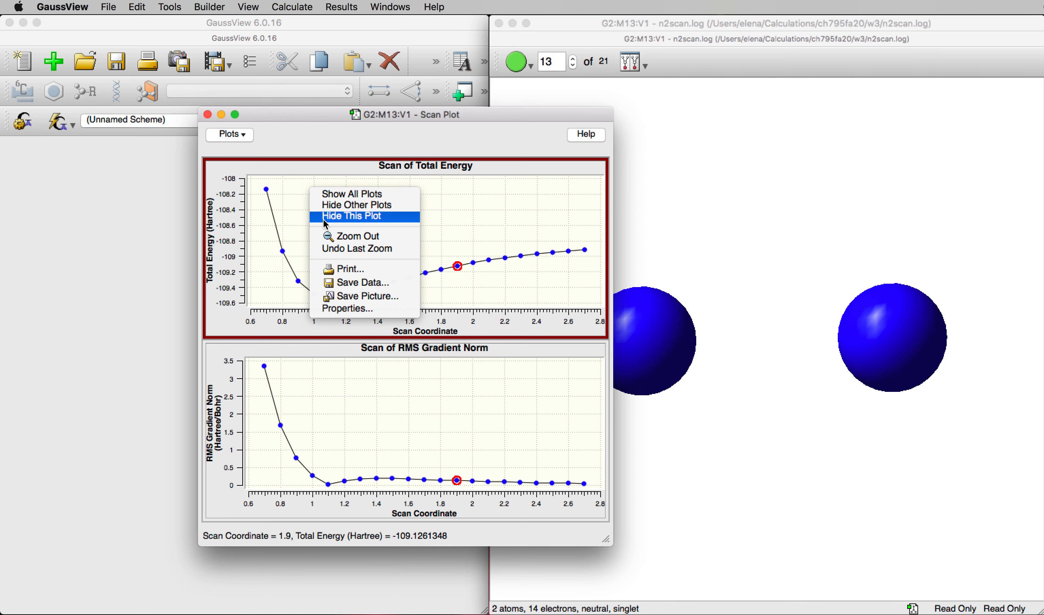
click(326, 207)
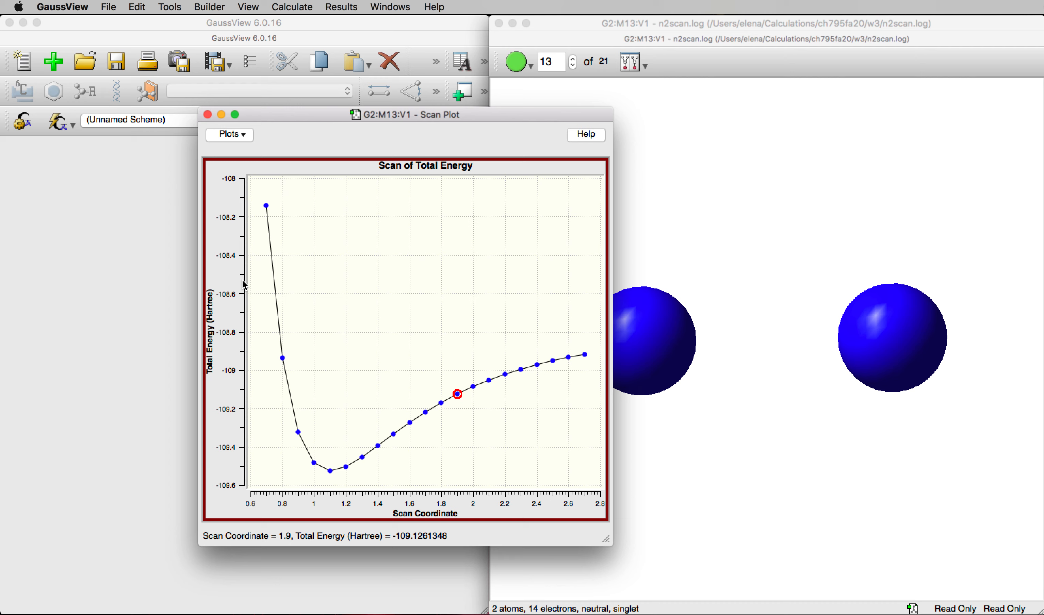
Step: Set the total energy axis to KCal/Mol and use the minimum-energy point at scan coordinate 1.1 as its origin
right_click(308, 281)
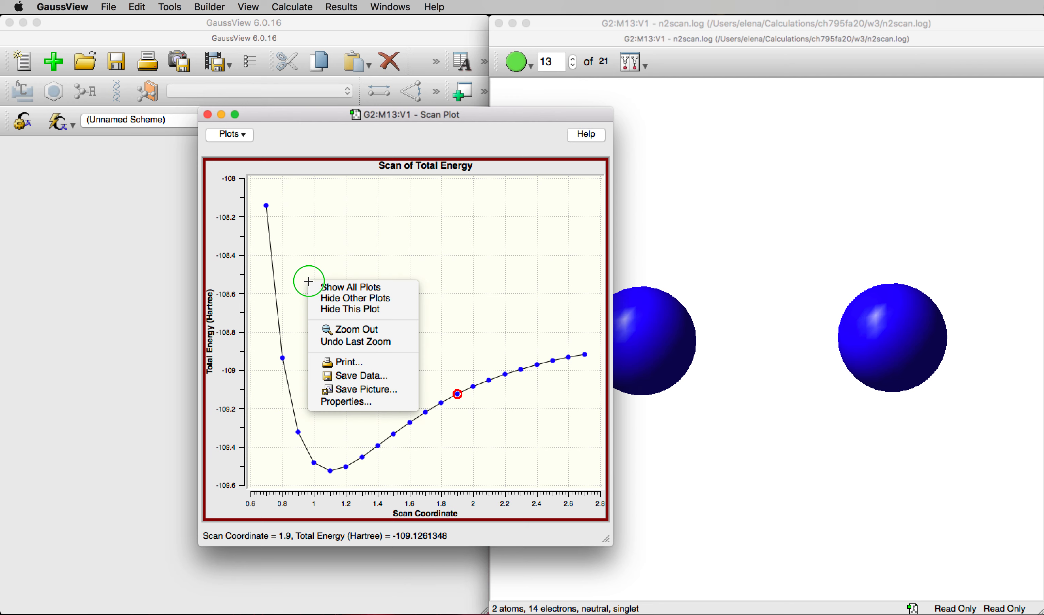
click(353, 403)
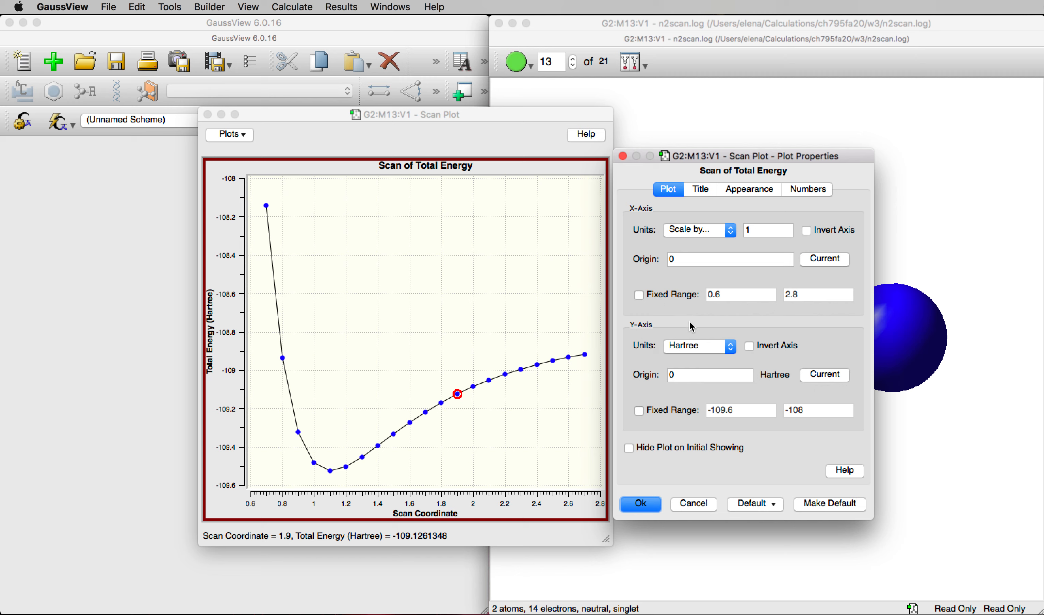
click(712, 351)
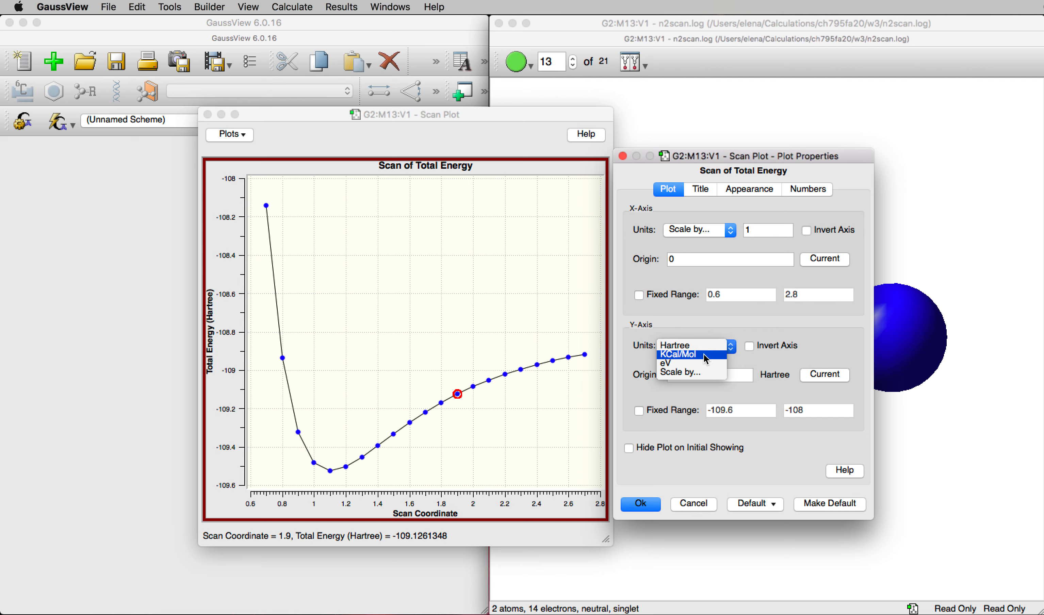
click(706, 356)
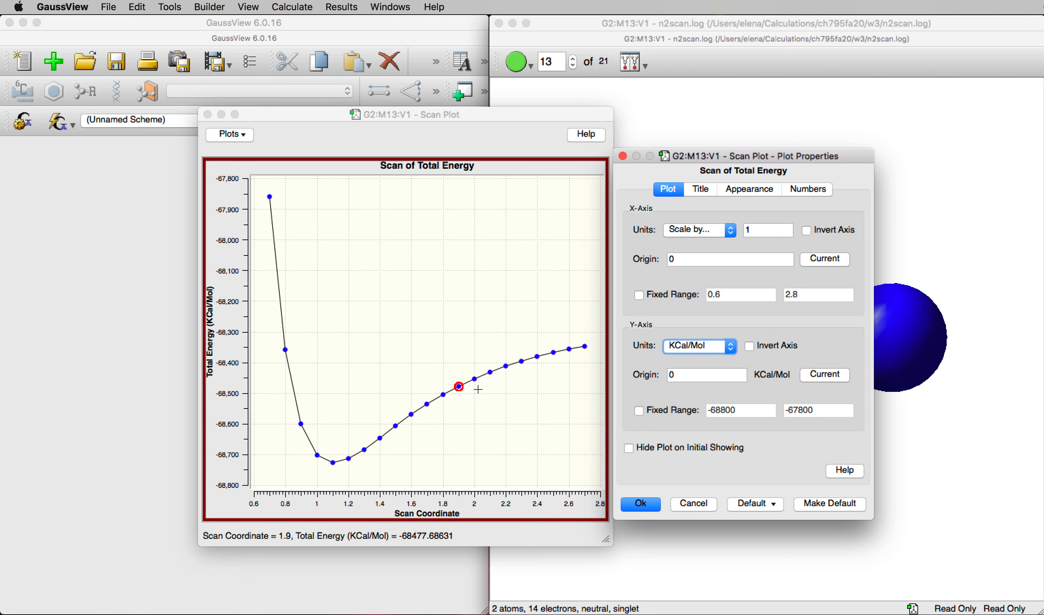
click(333, 463)
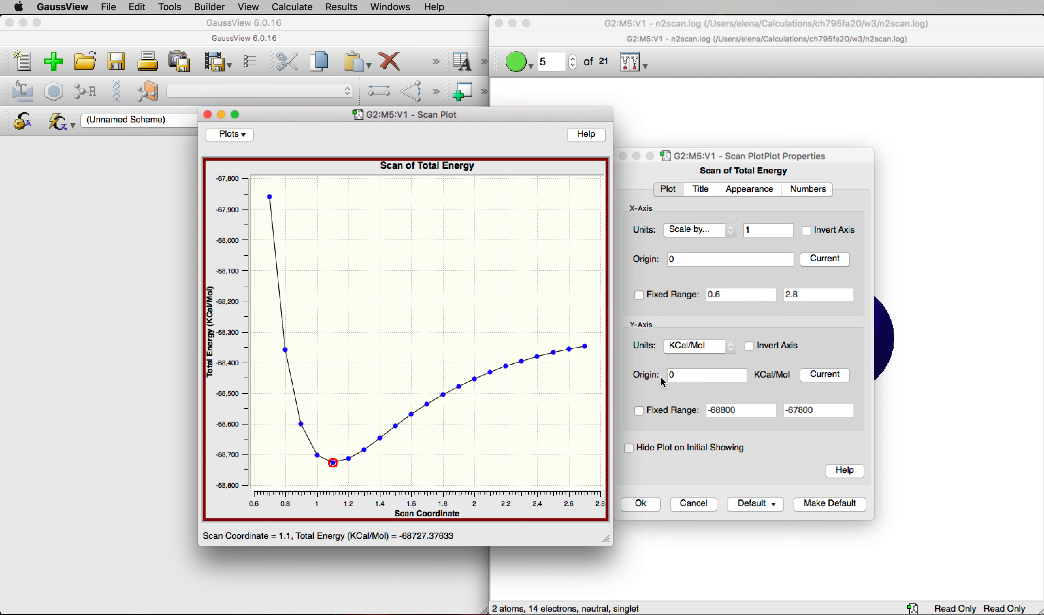
click(825, 375)
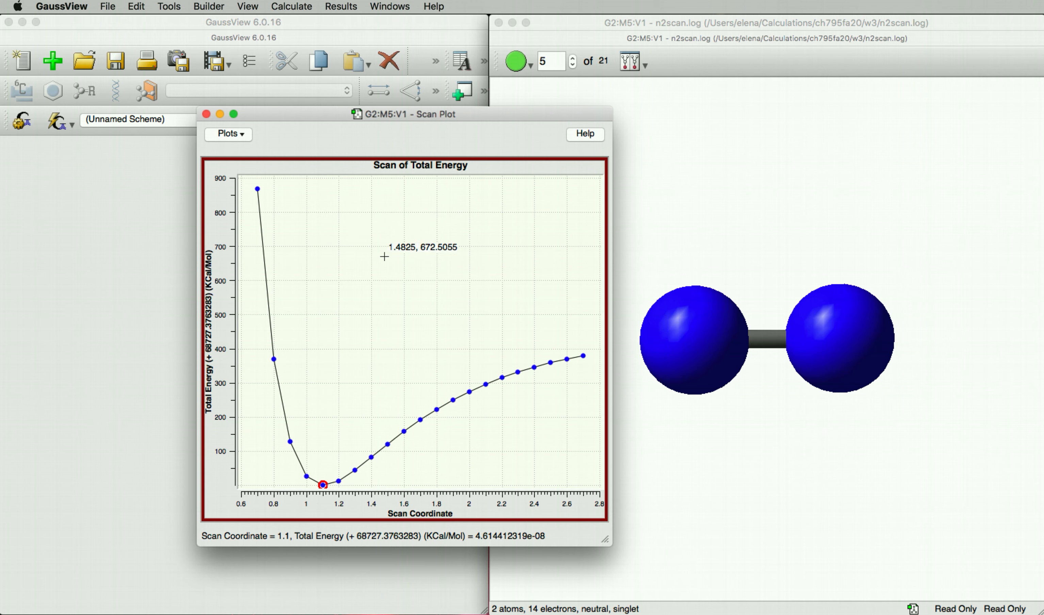
Step: Restore the total energy plot's properties to the factory default and accept them
right_click(384, 257)
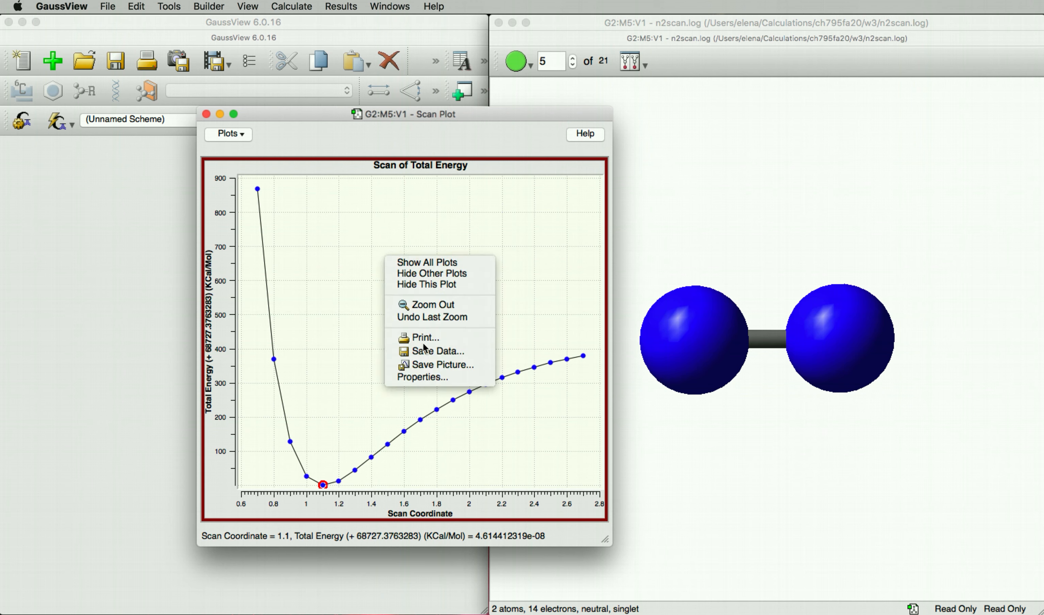
click(422, 442)
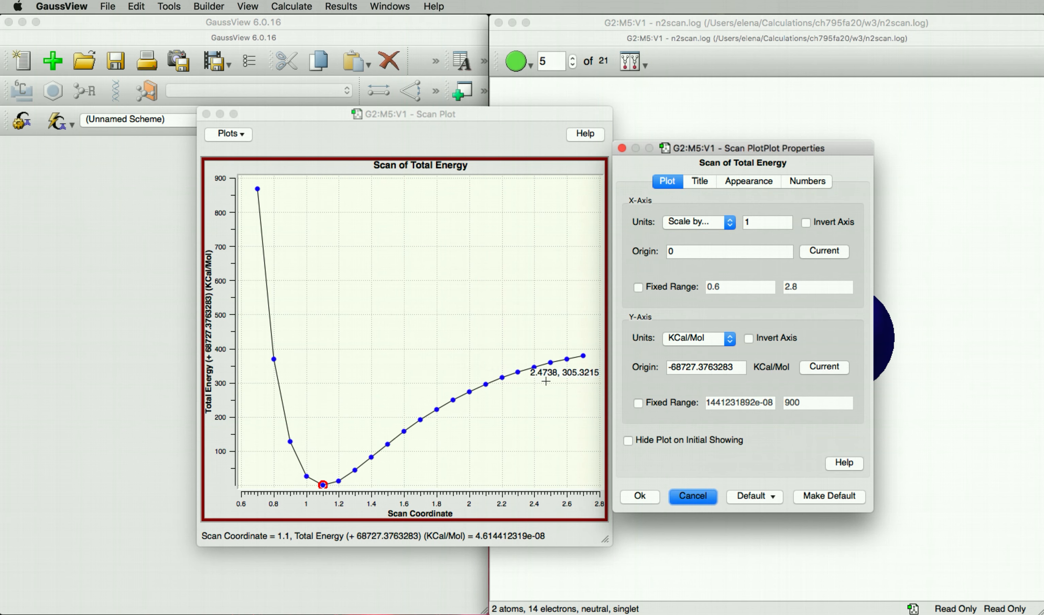
click(768, 498)
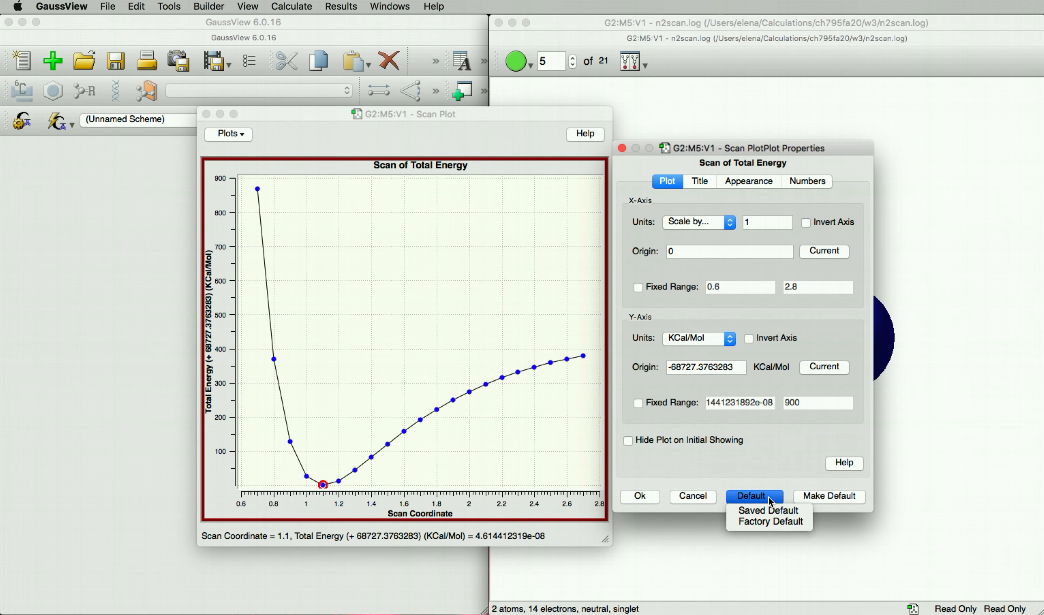
click(765, 522)
click(639, 496)
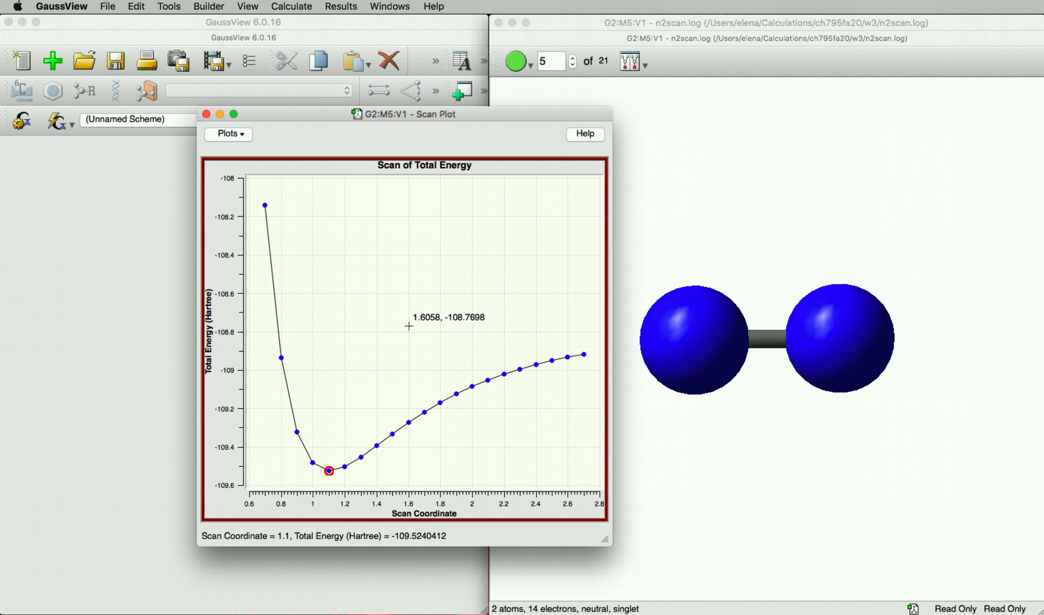
Step: Save the total energy plot data as the text file n2scan_tot_ener.txt in the w3 folder, overwriting the existing file
right_click(408, 325)
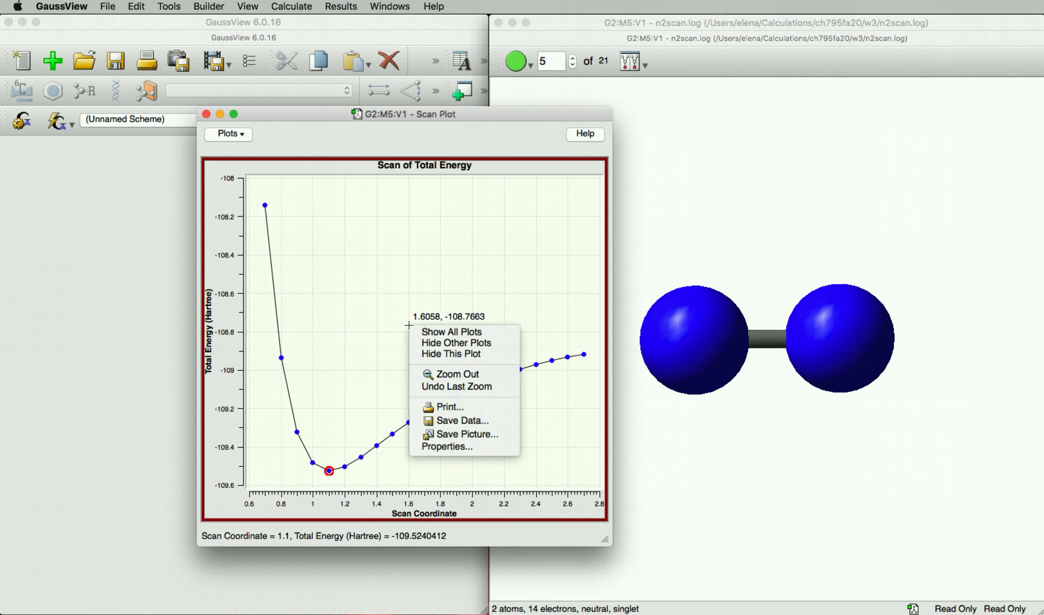
click(450, 421)
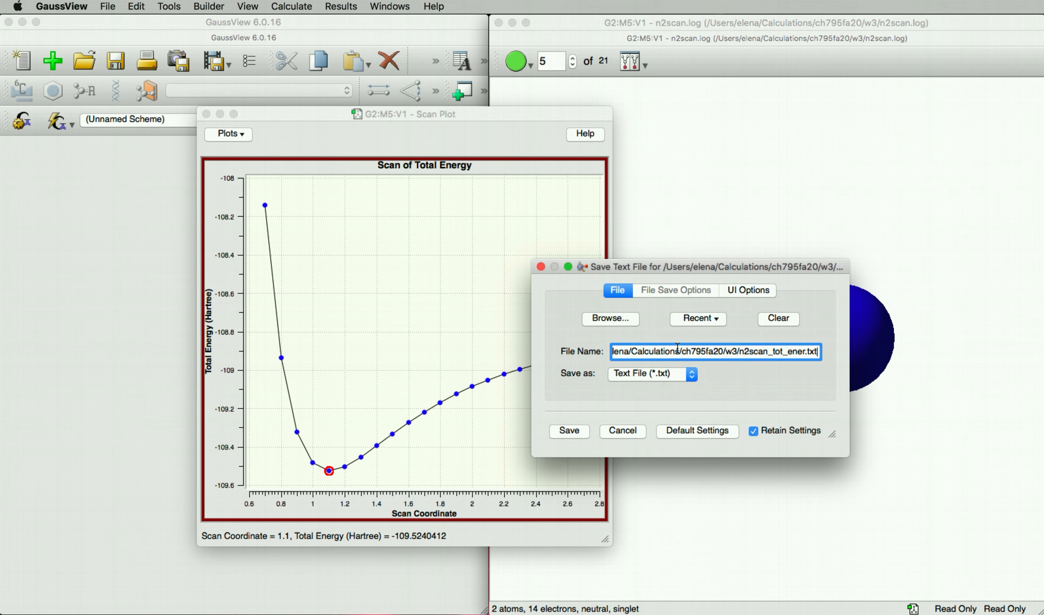
click(569, 431)
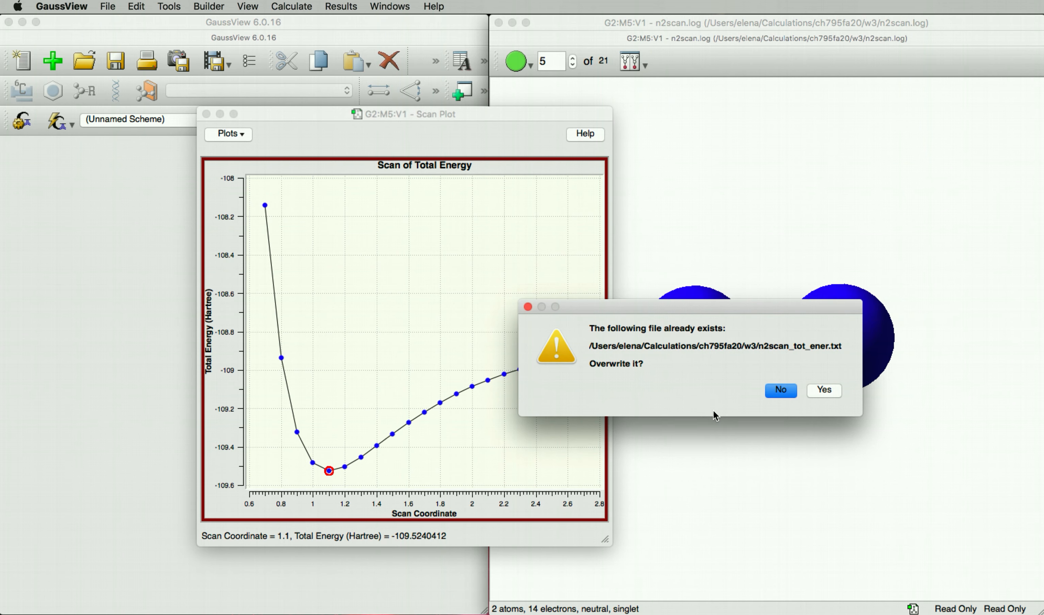
click(825, 390)
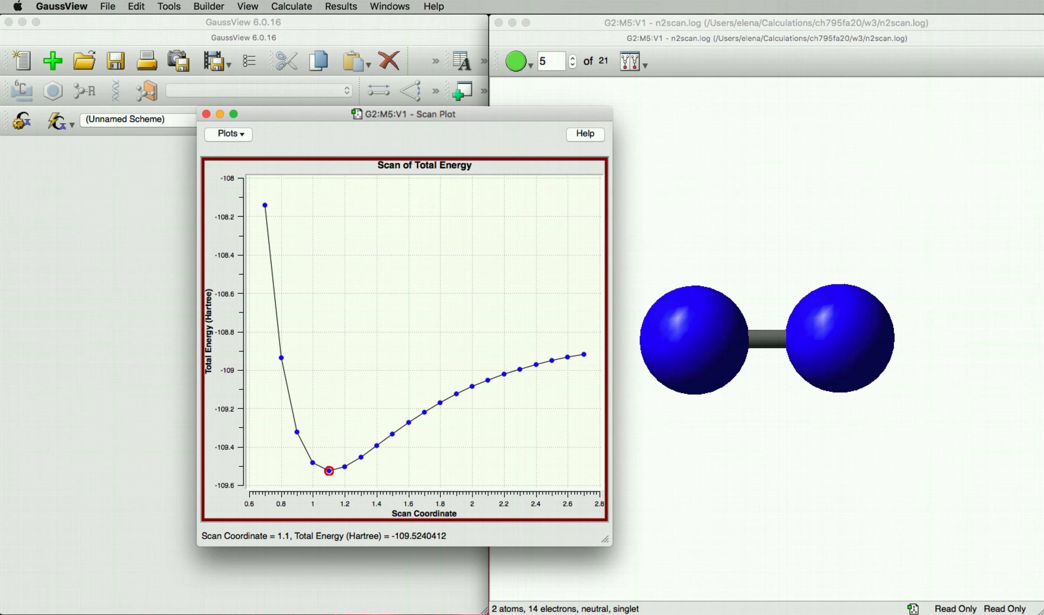
Step: Switch to Finder and open n2scan_tot_ener.txt from the w3 folder to examine the exported scan energies
click(971, 612)
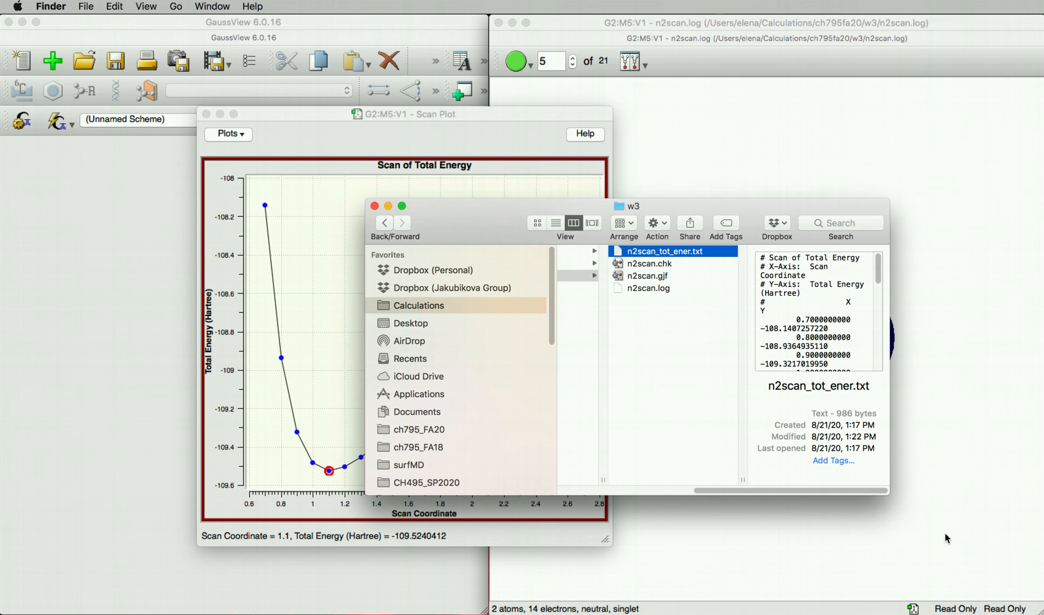
double_click(665, 253)
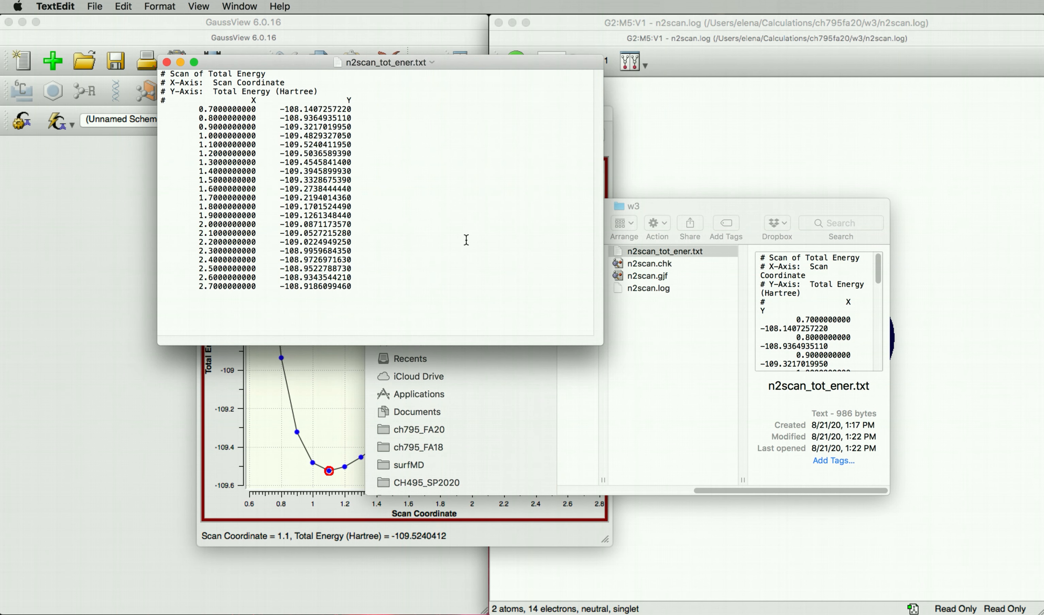